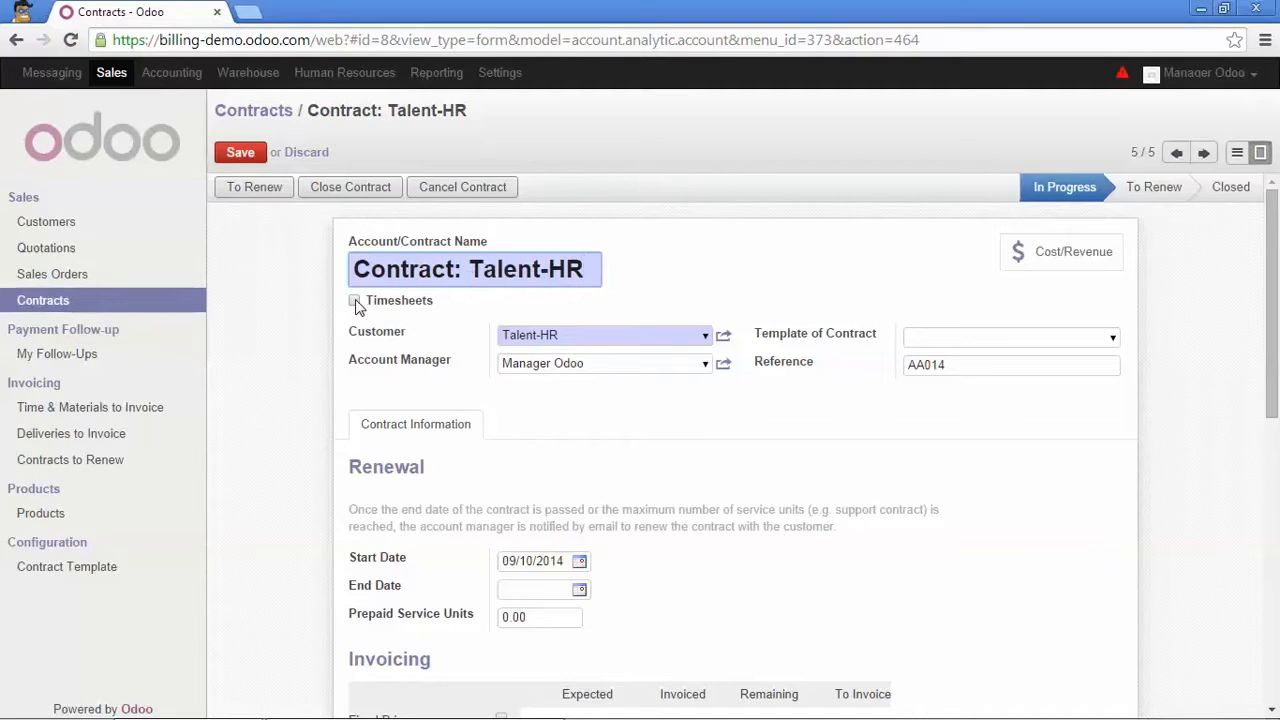
Enable Timesheets on the Talent-HR contract and set the expected amount for invoicing on timesheets to 5000
{"action": "left_click", "coordinate": [355, 302]}
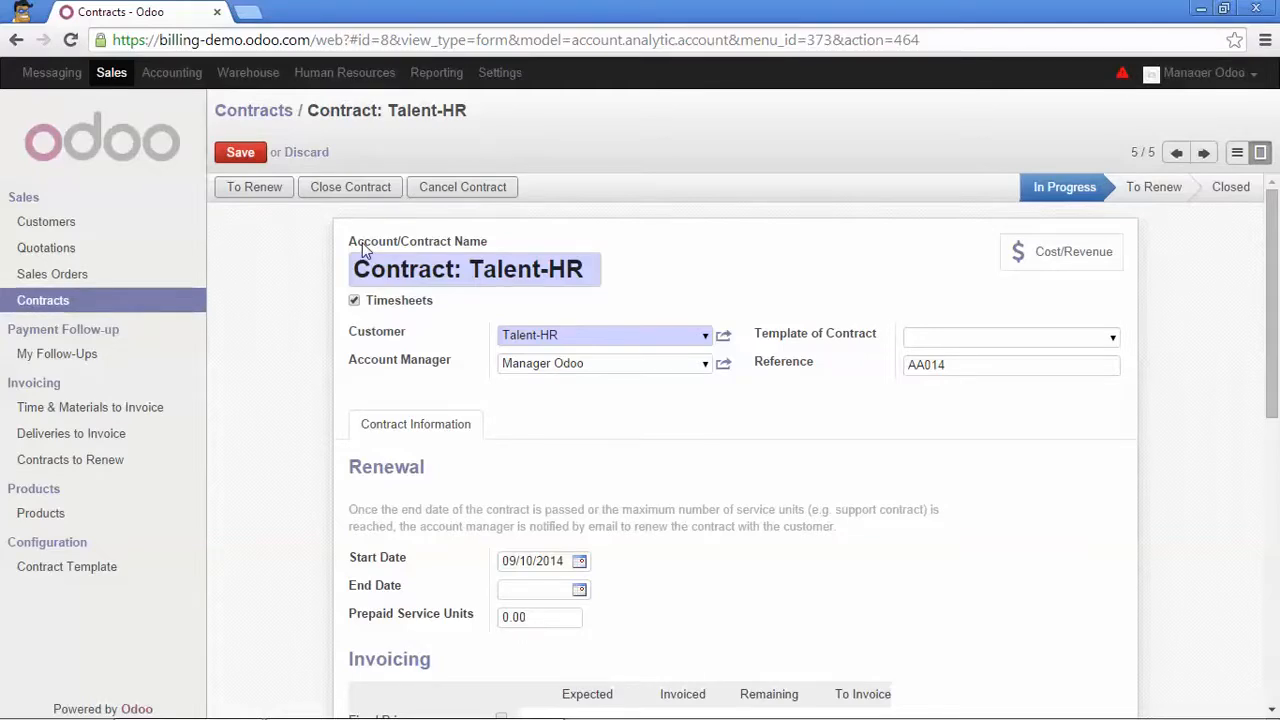
{"action": "scroll", "coordinate": [386, 271], "scroll_direction": "down", "scroll_amount": 2}
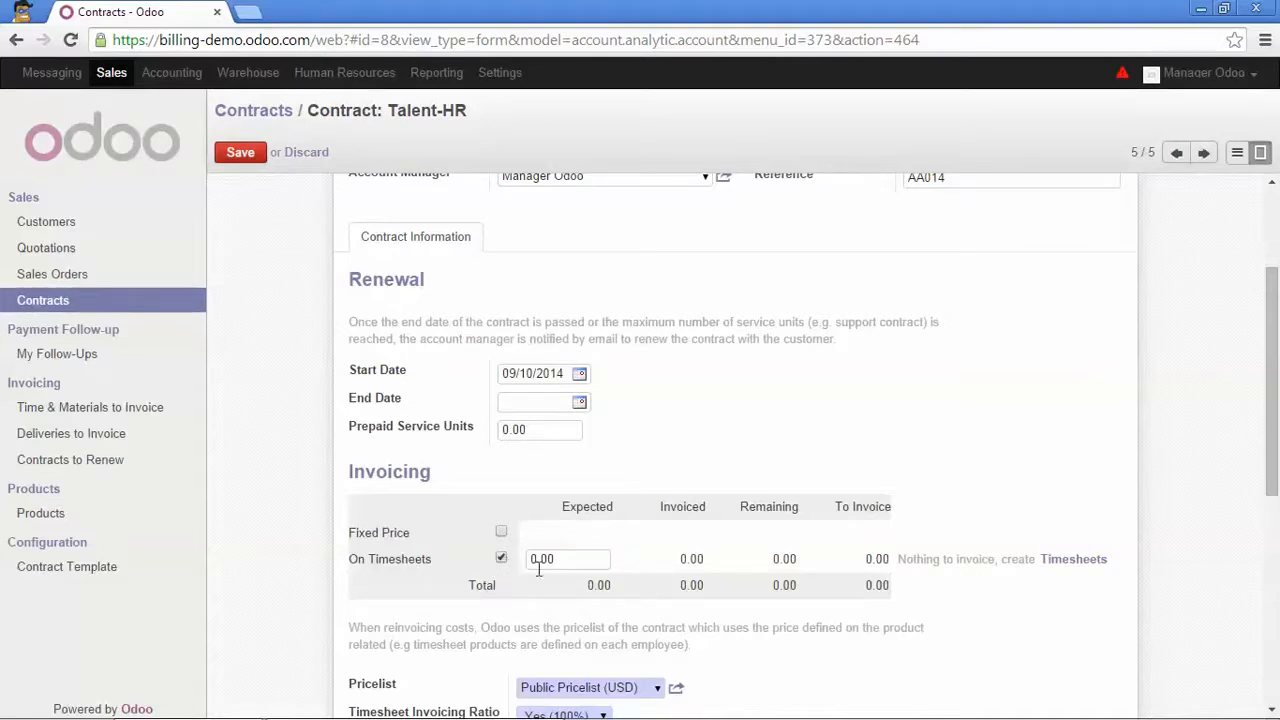
{"action": "left_click_drag", "start_coordinate": [566, 560], "coordinate": [477, 557]}
{"action": "type", "text": "5"}
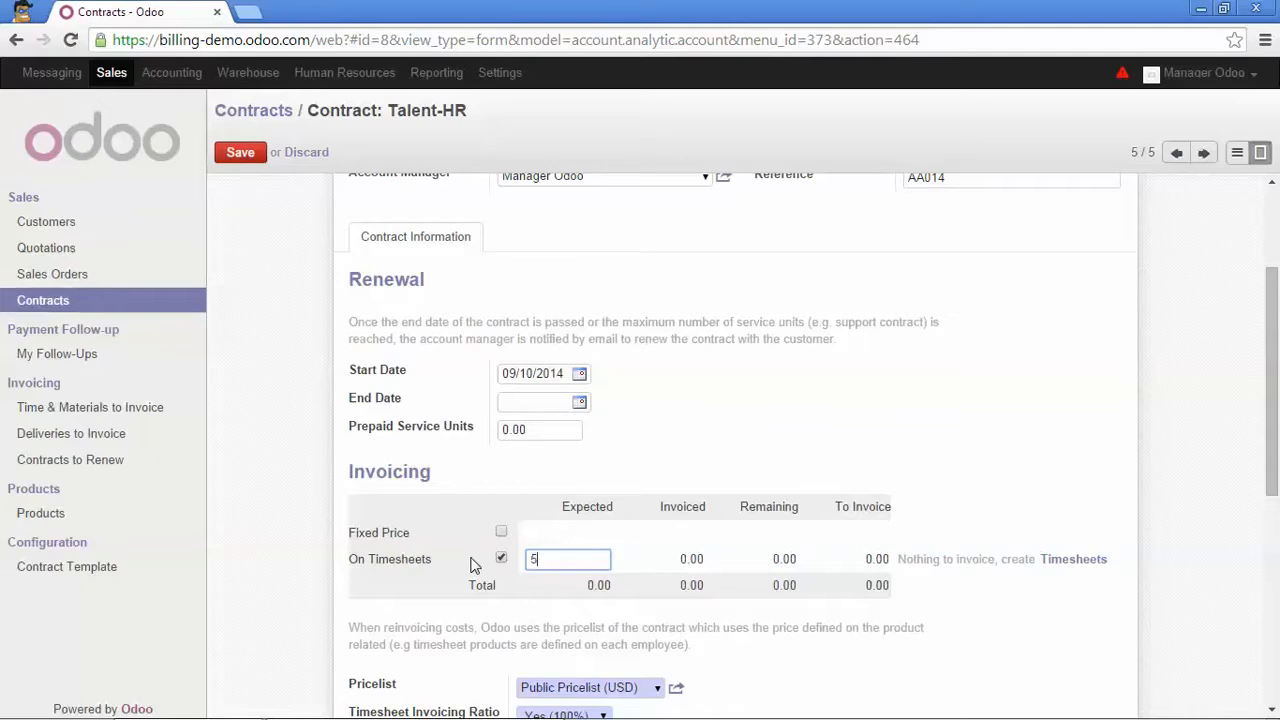
{"action": "type", "text": "000"}
Choose Yes (100%) as the contract's timesheet invoicing ratio and save the contract
{"action": "scroll", "coordinate": [474, 562], "scroll_direction": "down", "scroll_amount": 1}
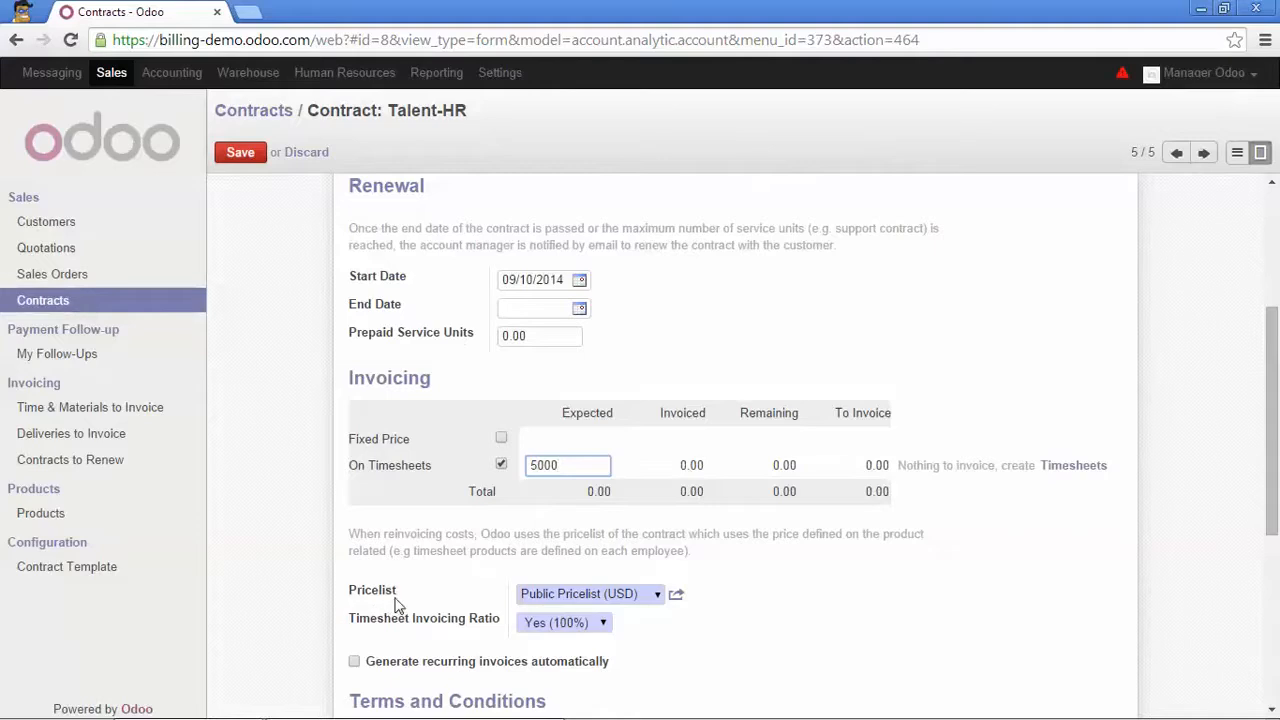
{"action": "mouse_move", "coordinate": [395, 600]}
{"action": "mouse_move", "coordinate": [377, 627]}
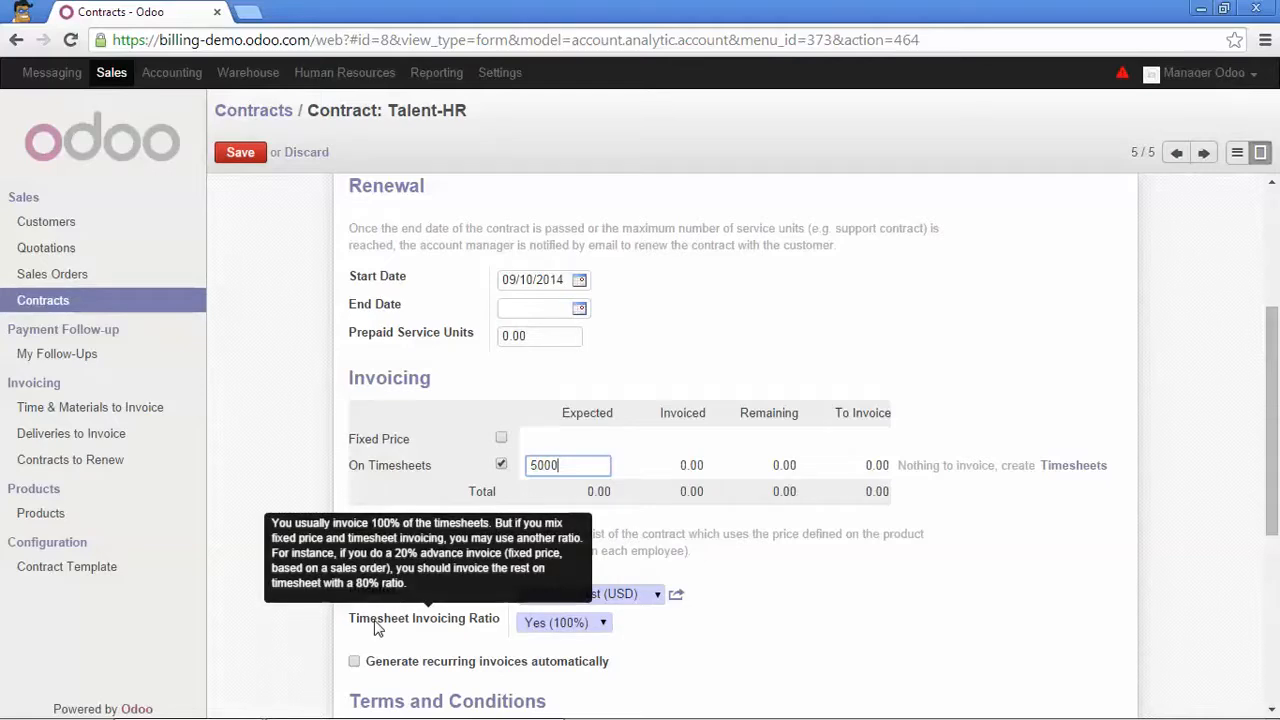
{"action": "left_click", "coordinate": [600, 623]}
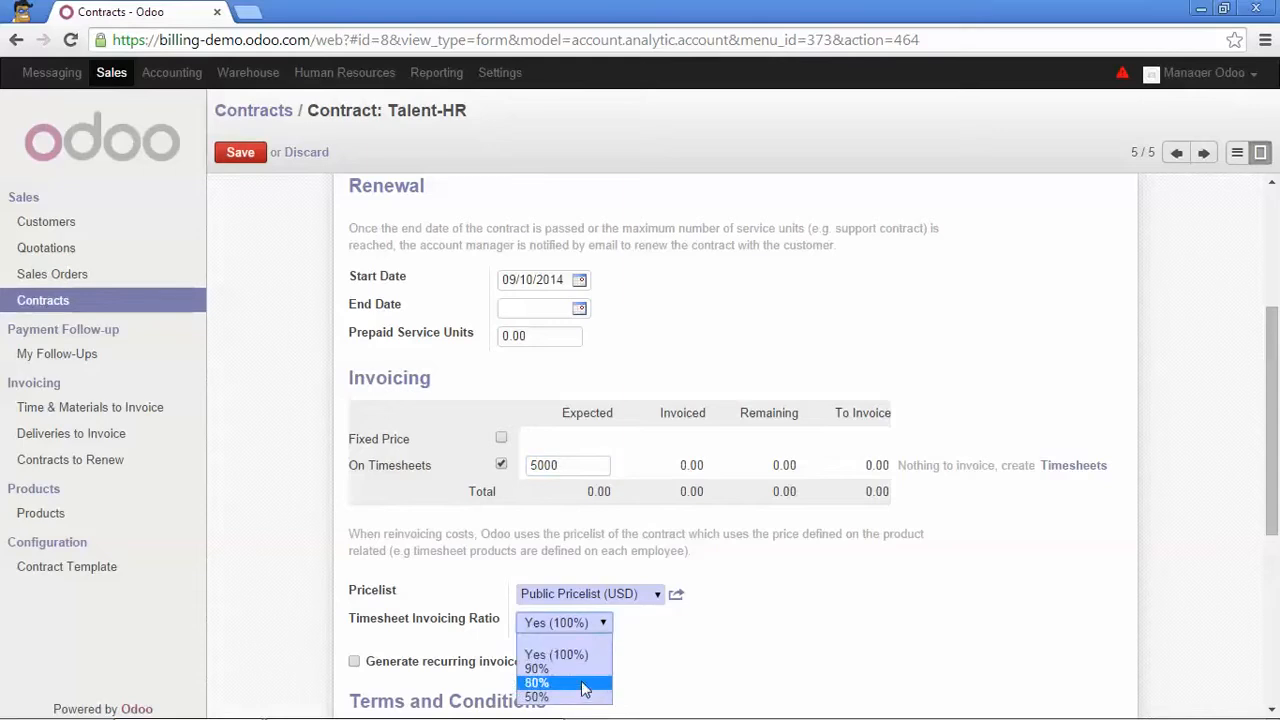
{"action": "left_click", "coordinate": [586, 656]}
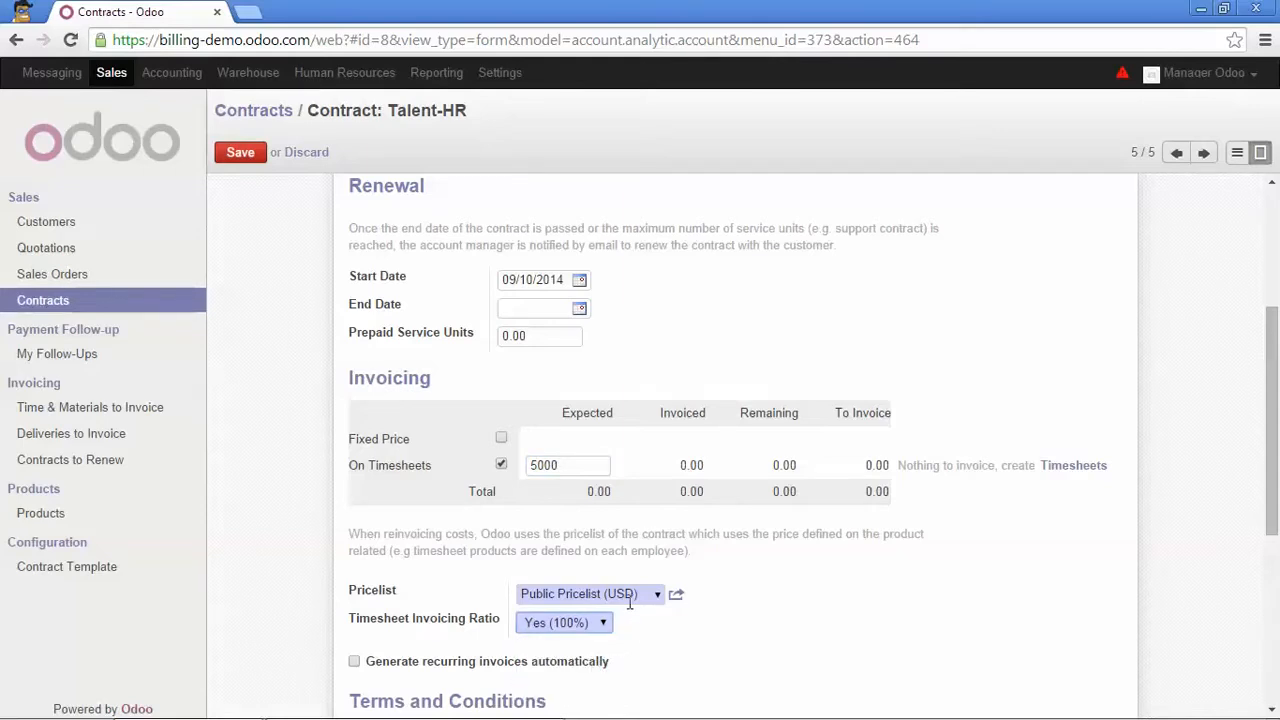
{"action": "scroll", "coordinate": [570, 551], "scroll_direction": "up", "scroll_amount": 1}
{"action": "scroll", "coordinate": [570, 551], "scroll_direction": "up", "scroll_amount": 2}
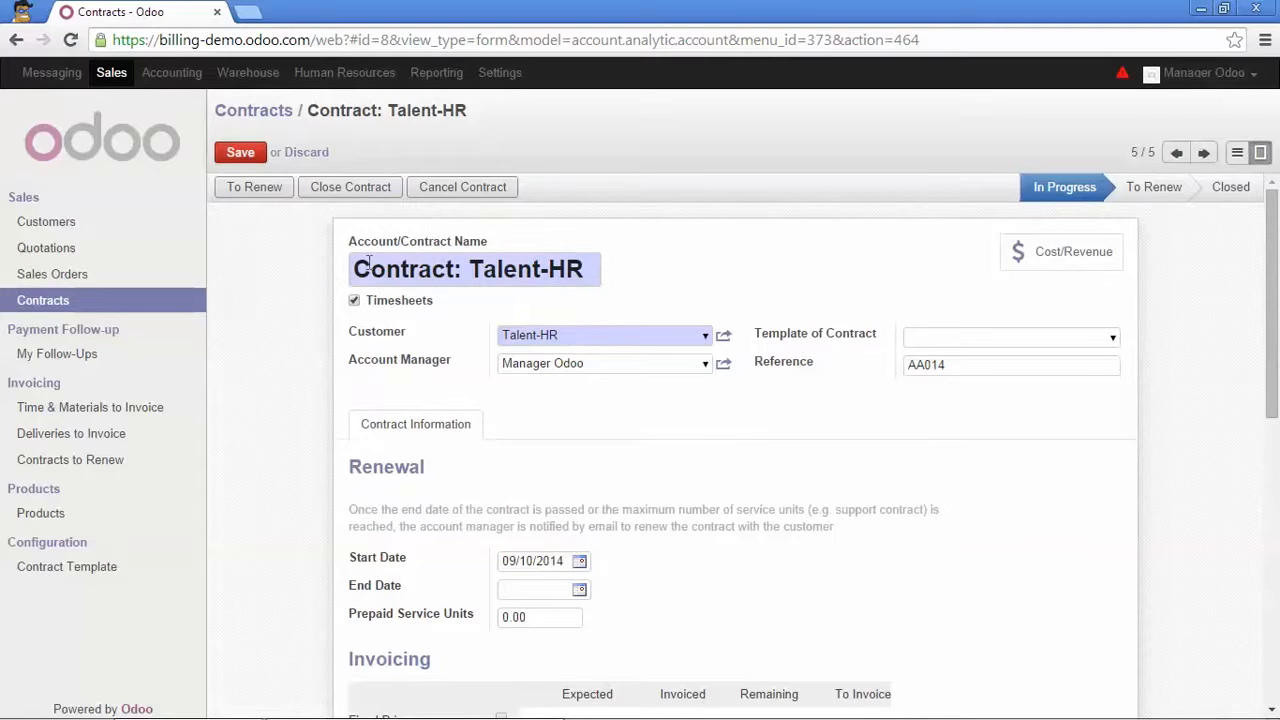
{"action": "left_click", "coordinate": [249, 157]}
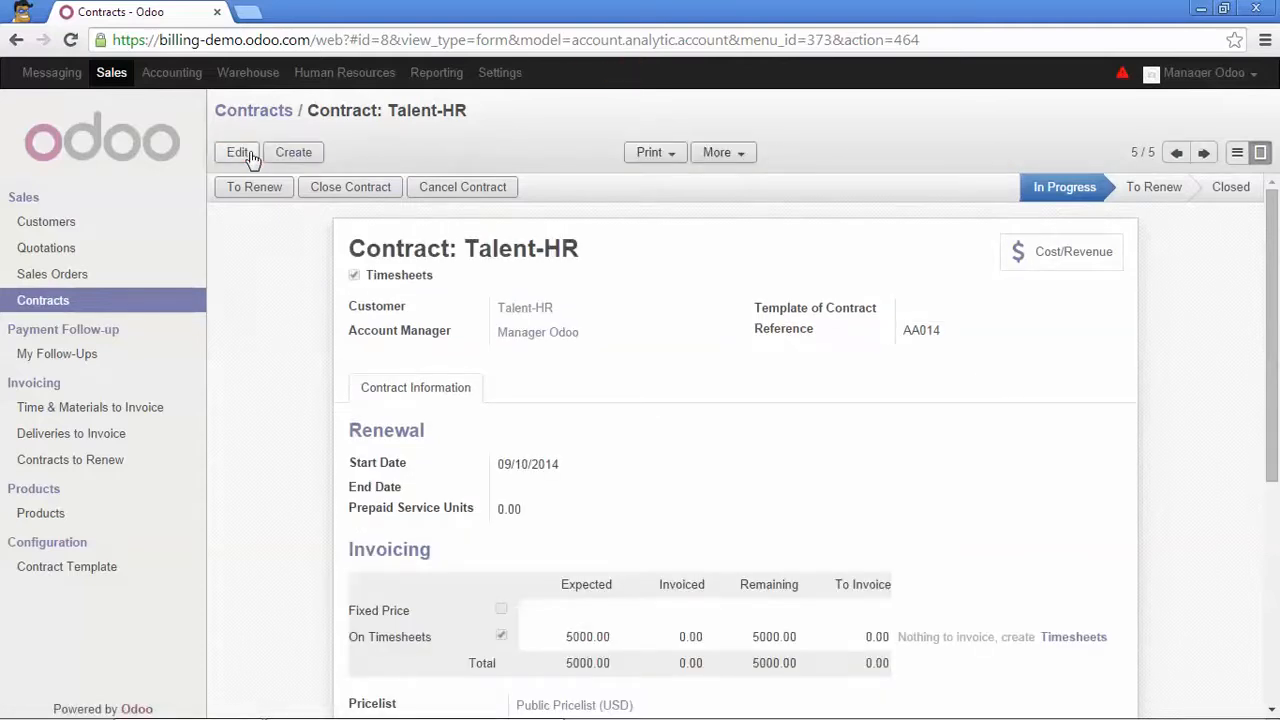
Create a new timesheet activity in Human Resources with the description "Requiments Analysis: part 1"
{"action": "left_click", "coordinate": [352, 84]}
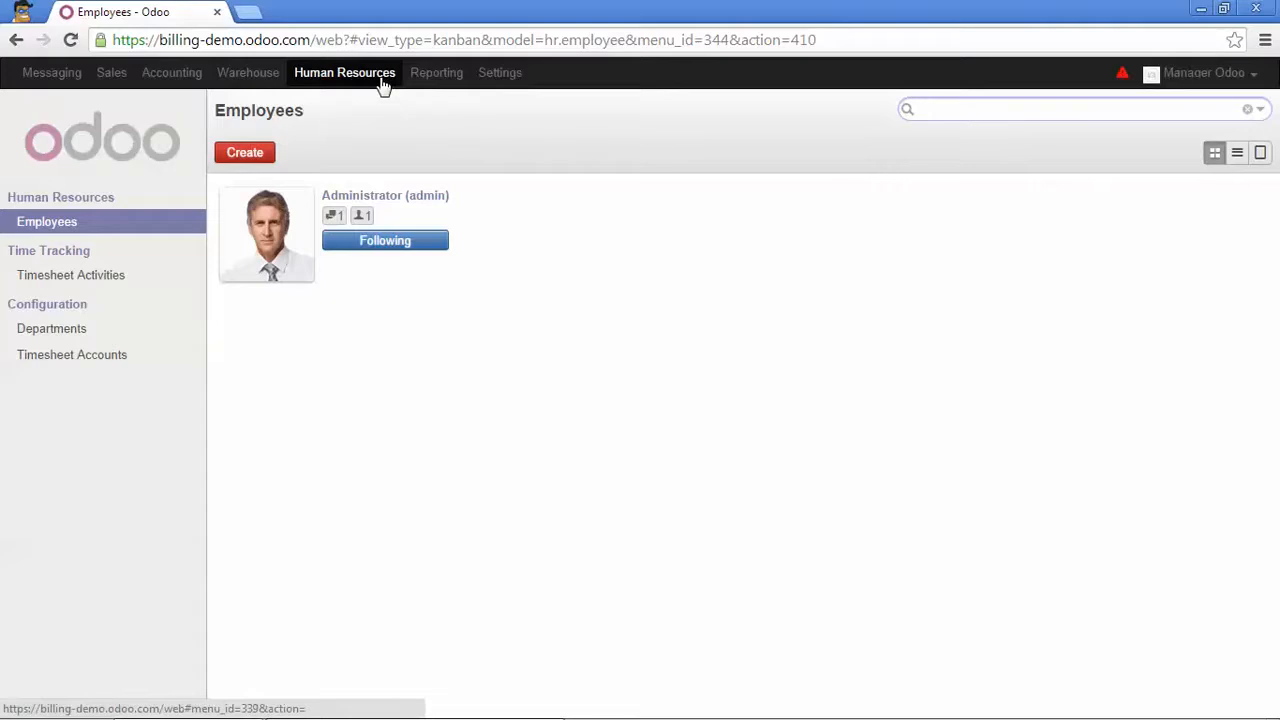
{"action": "left_click", "coordinate": [119, 279]}
{"action": "left_click", "coordinate": [233, 151]}
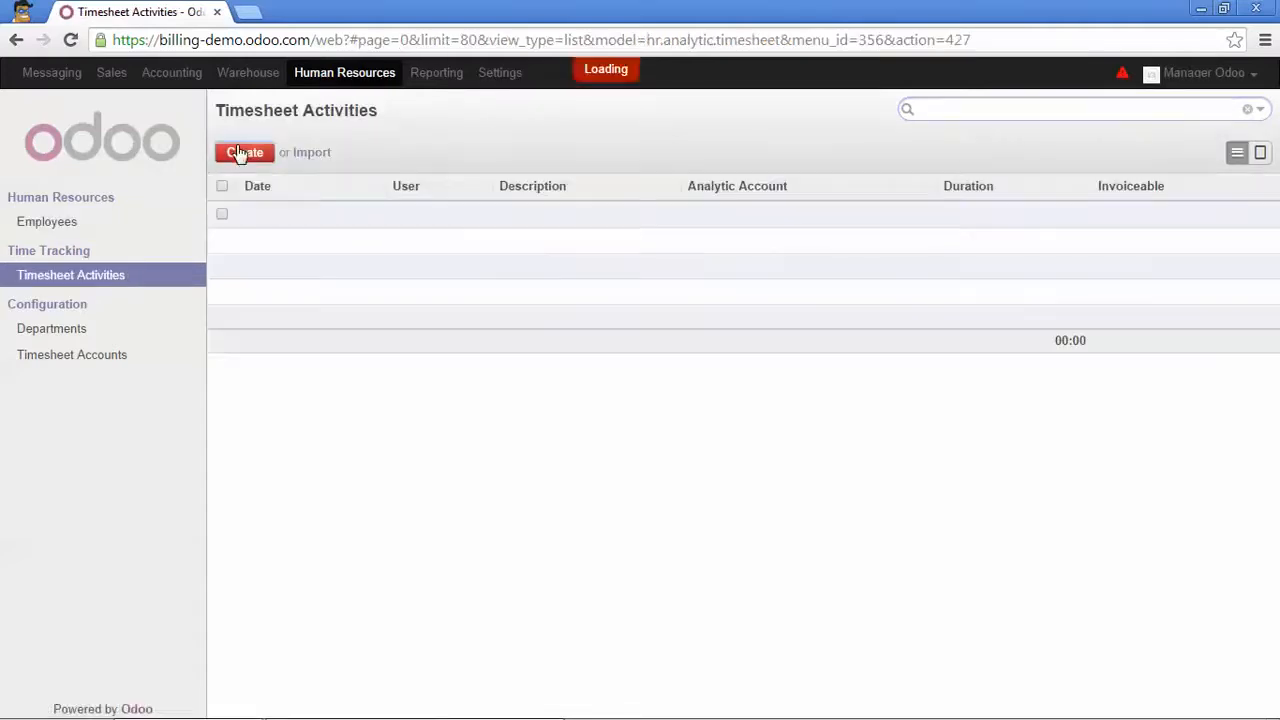
{"action": "left_click", "coordinate": [541, 210]}
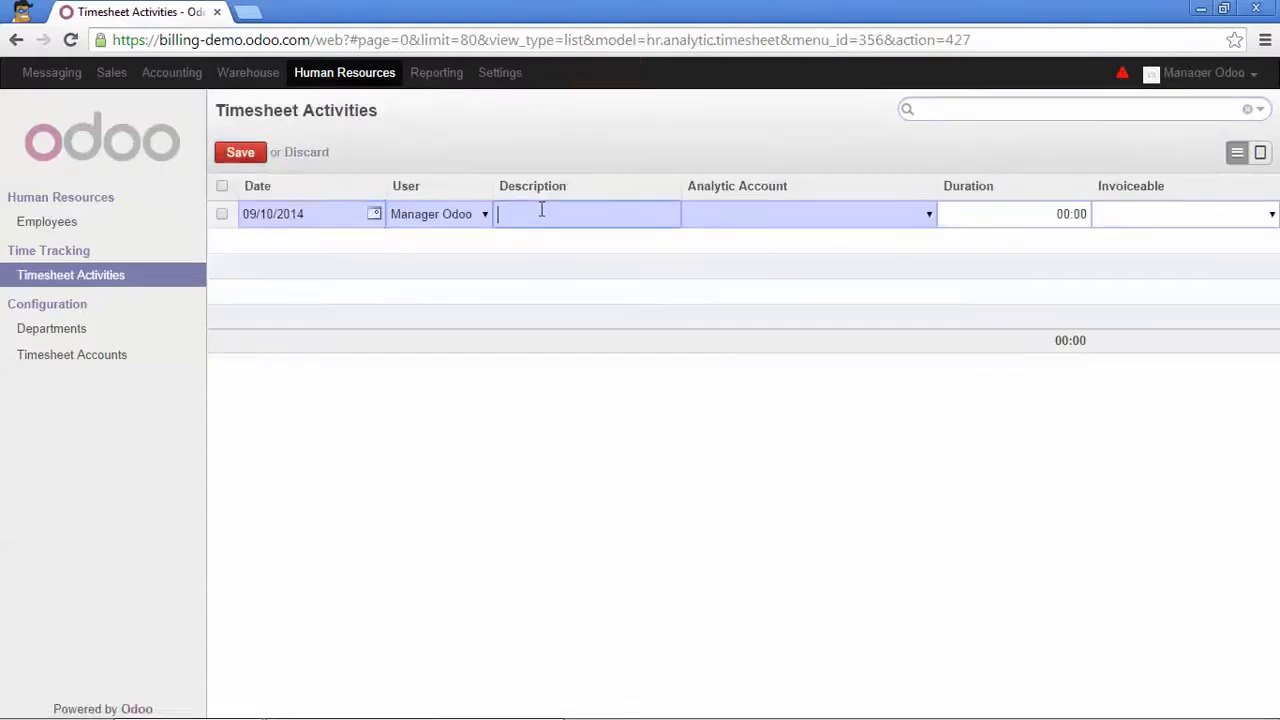
{"action": "type", "text": "Re"}
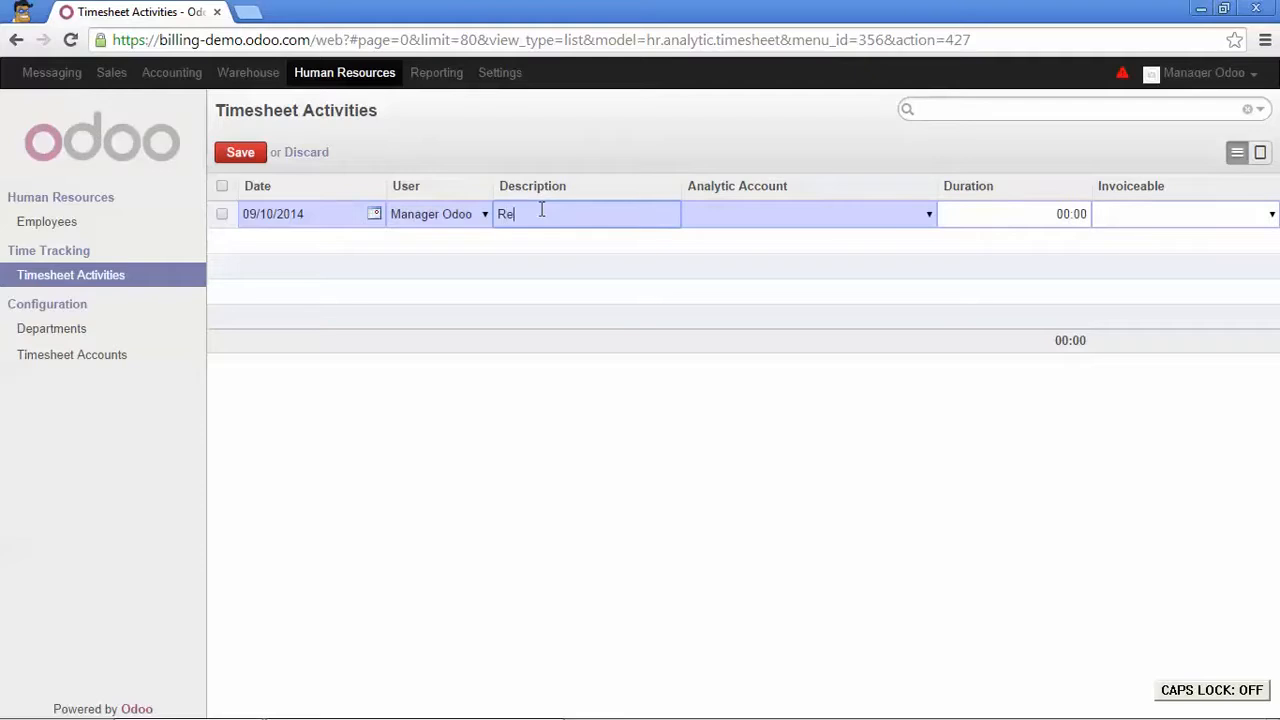
{"action": "type", "text": "quirements Analysis: part 1"}
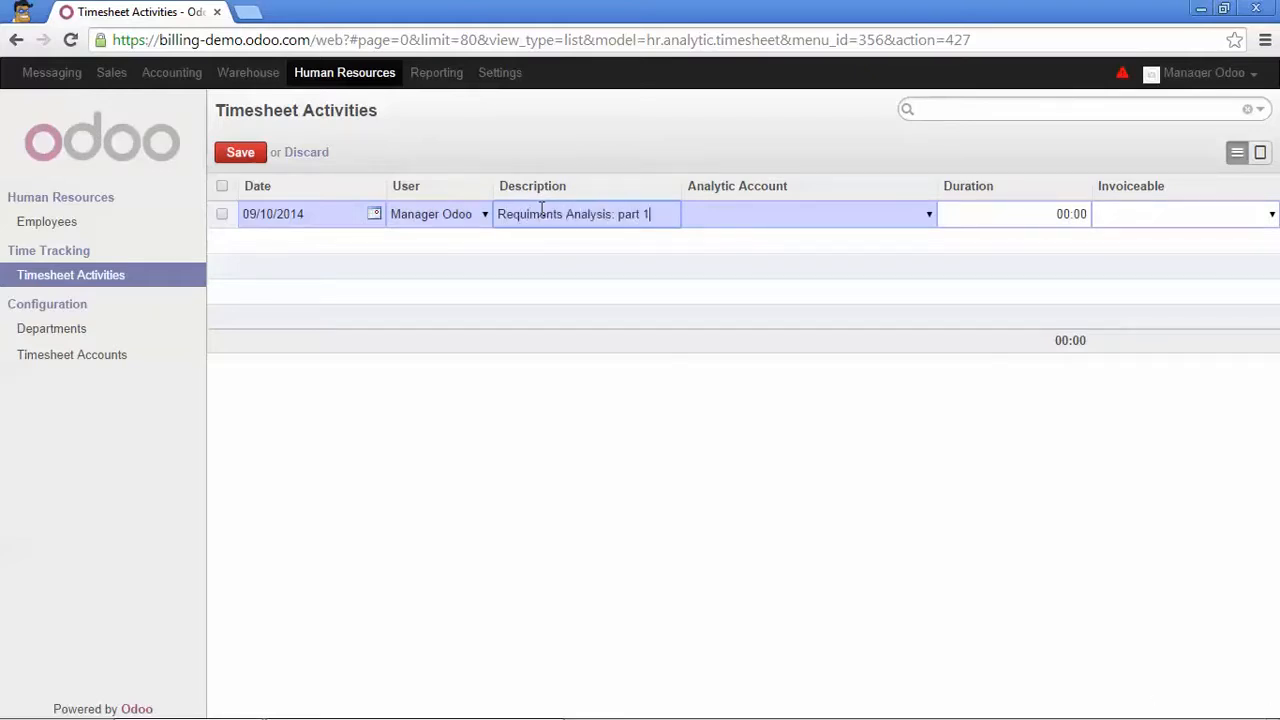
Assign the timesheet activity to the analytic account Contract: Talent-HR, set its duration to 4 hours, and save it
{"action": "key", "text": "Tab"}
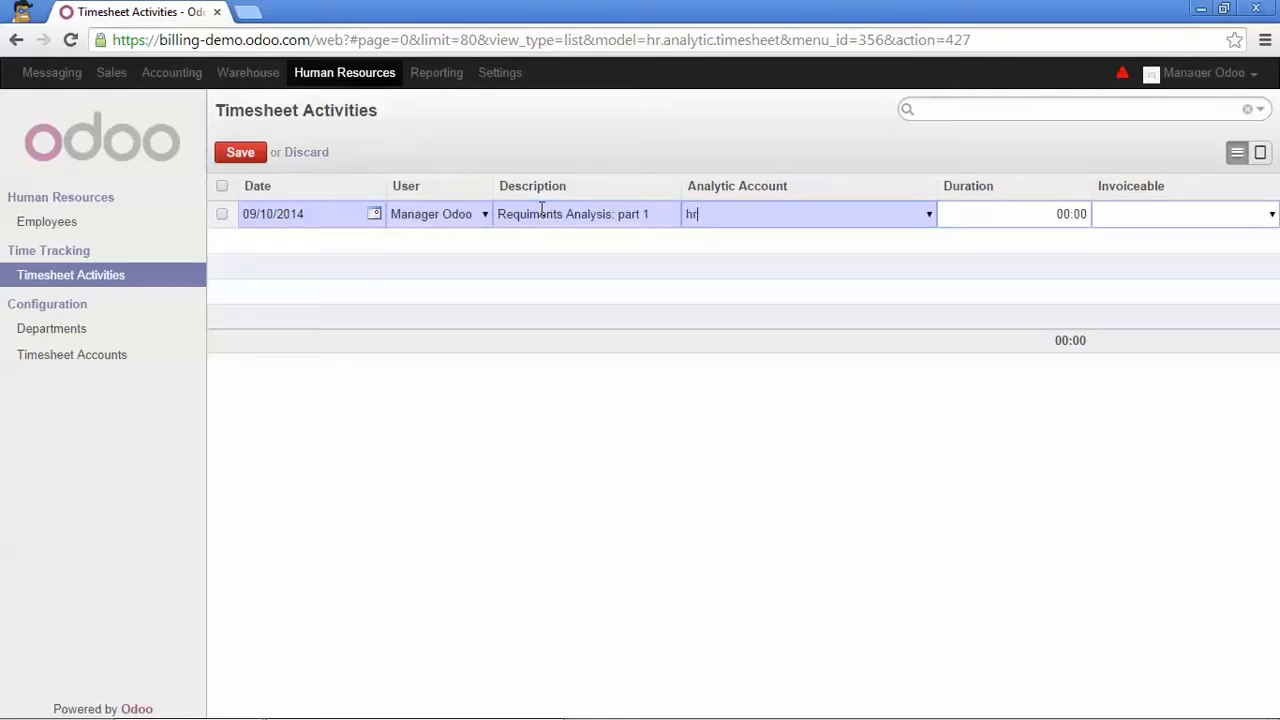
{"action": "type", "text": "hr"}
{"action": "key", "text": "Return"}
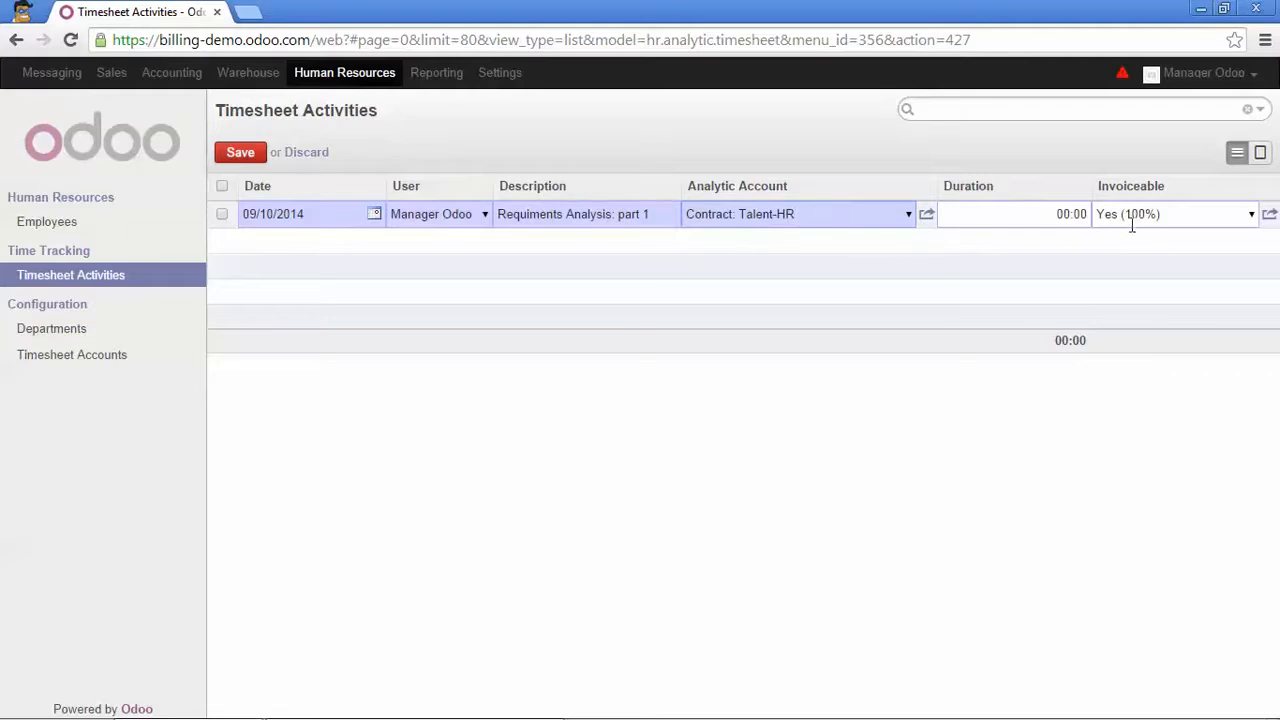
{"action": "mouse_move", "coordinate": [1132, 226]}
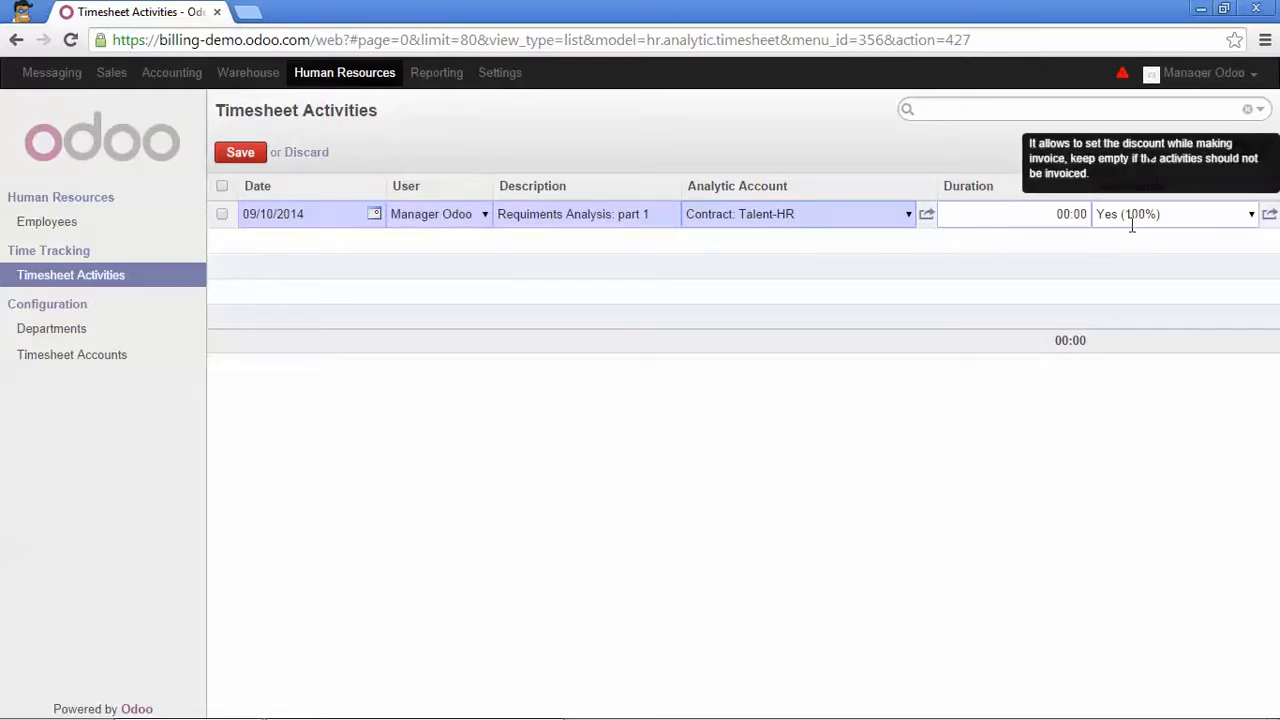
{"action": "left_click", "coordinate": [1043, 216]}
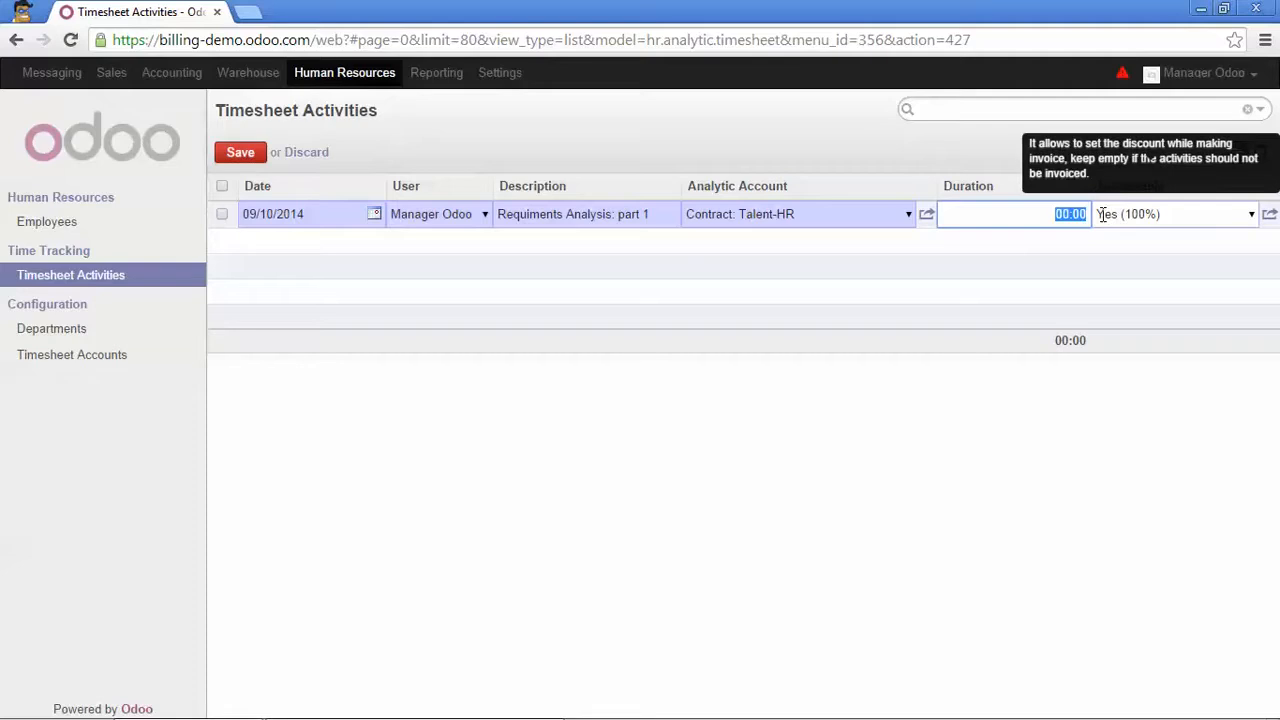
{"action": "type", "text": "4"}
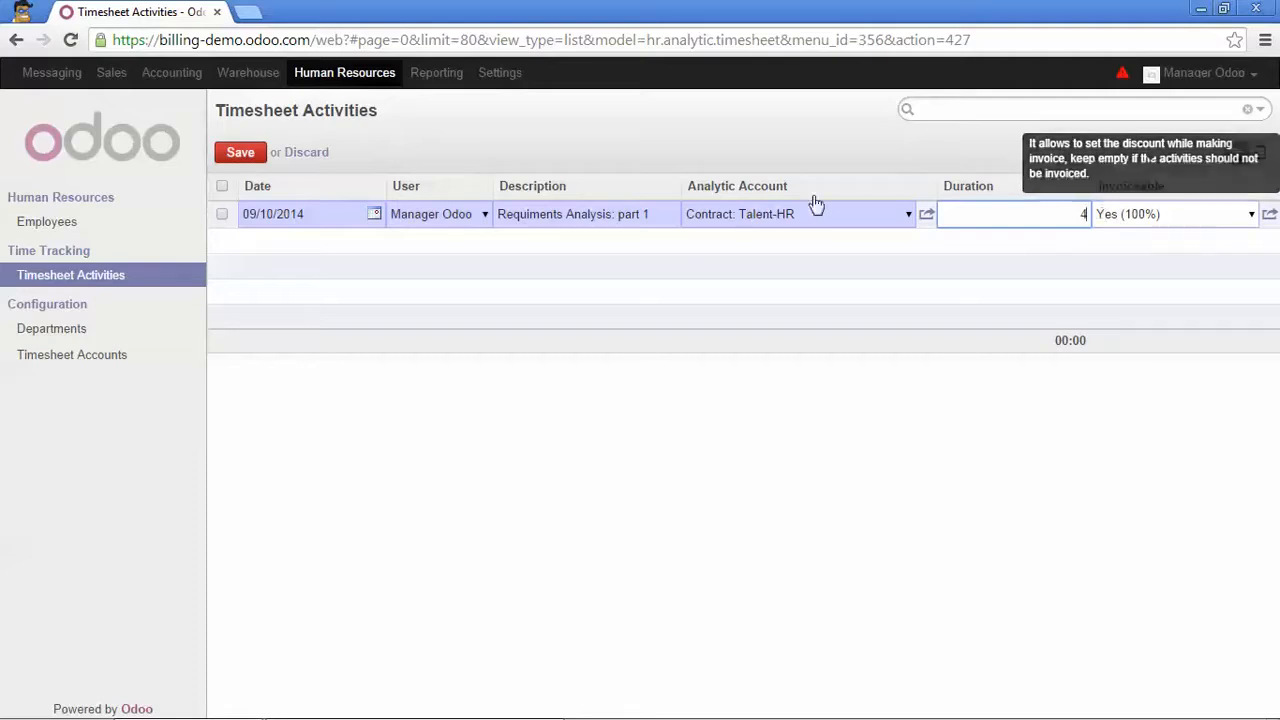
{"action": "left_click", "coordinate": [243, 154]}
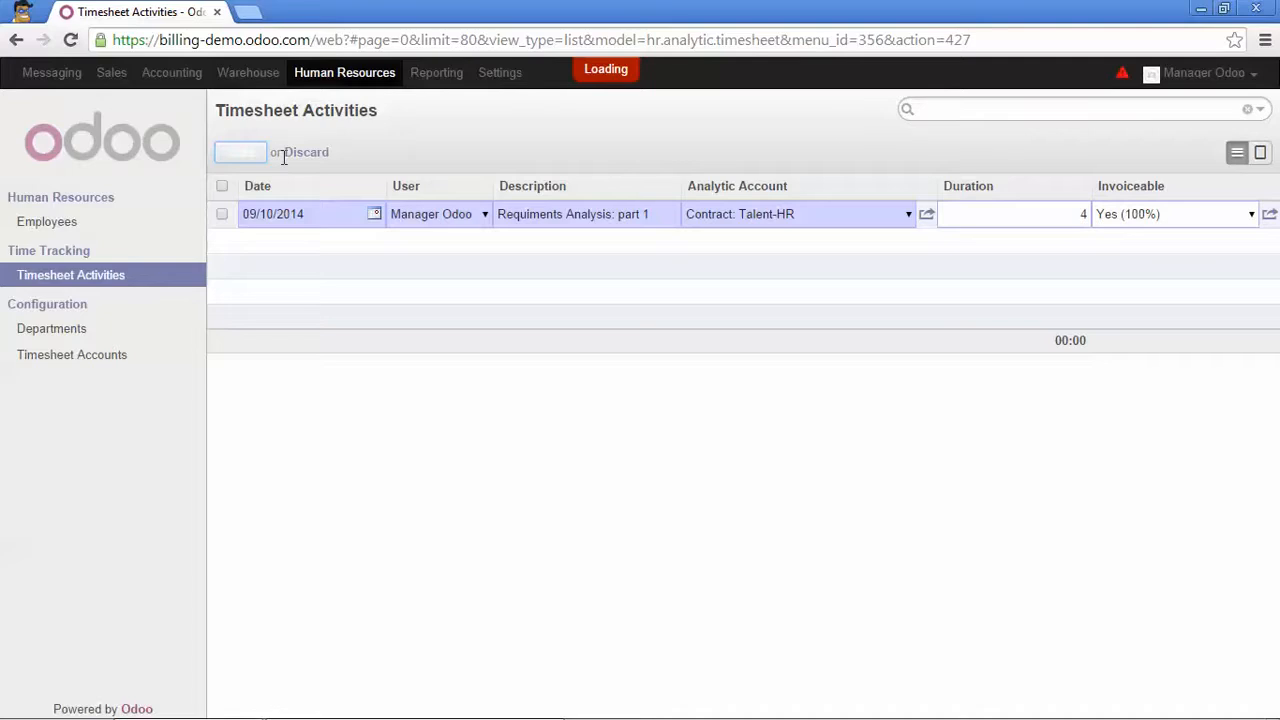
Open the Talent-HR sales contract and check its timesheet amount to invoice
{"action": "left_click", "coordinate": [110, 72]}
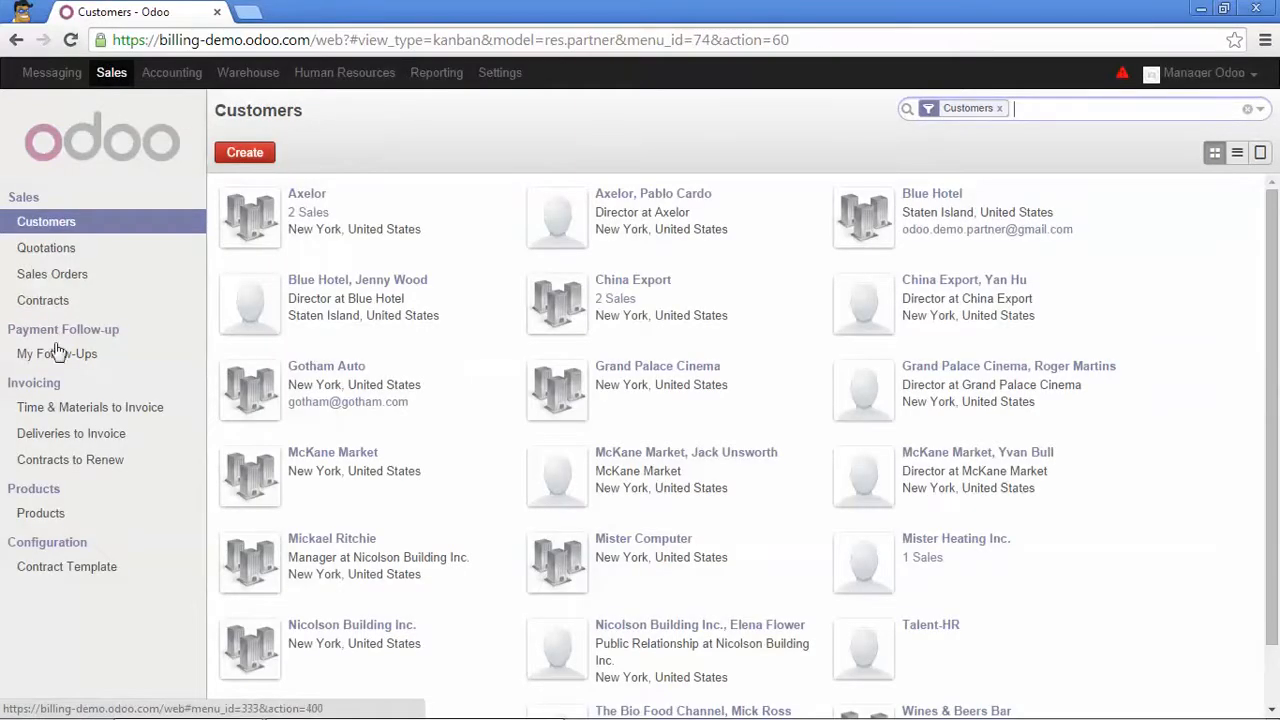
{"action": "left_click", "coordinate": [57, 303]}
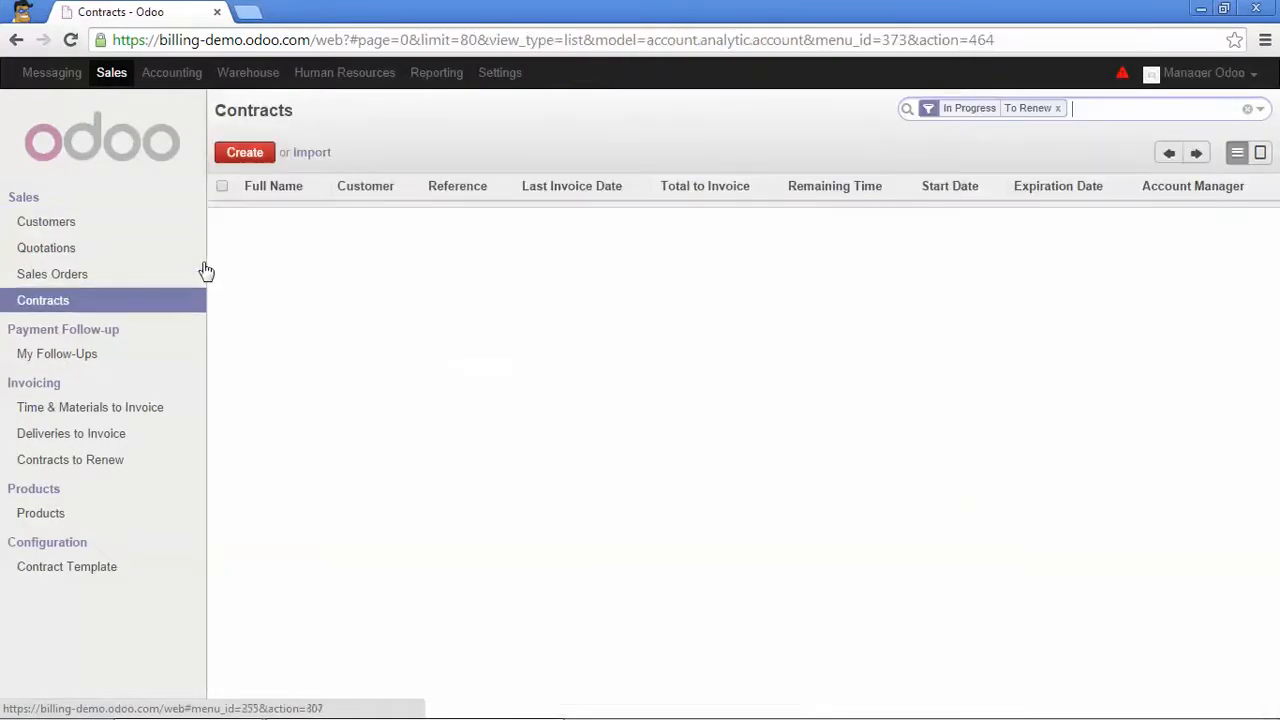
{"action": "left_click", "coordinate": [306, 362]}
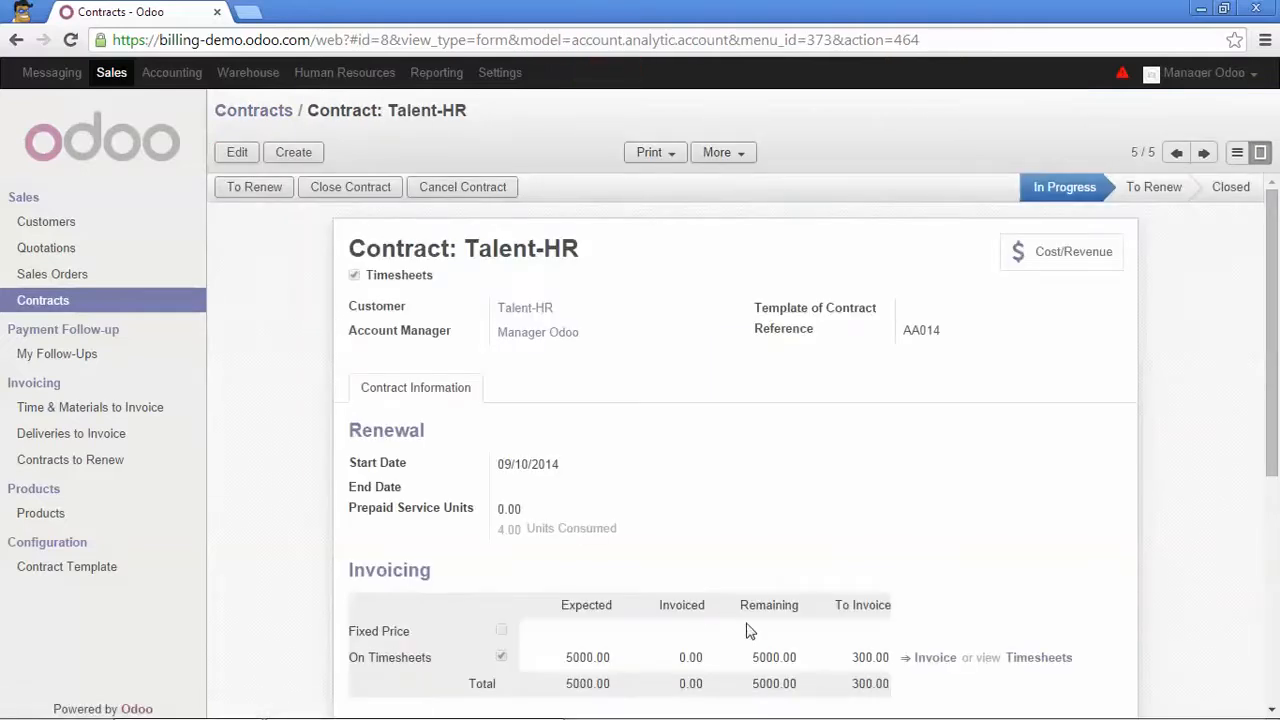
{"action": "mouse_move", "coordinate": [857, 657]}
Open the Administrator employee record and view the timesheet product in its HR settings
{"action": "left_click", "coordinate": [370, 78]}
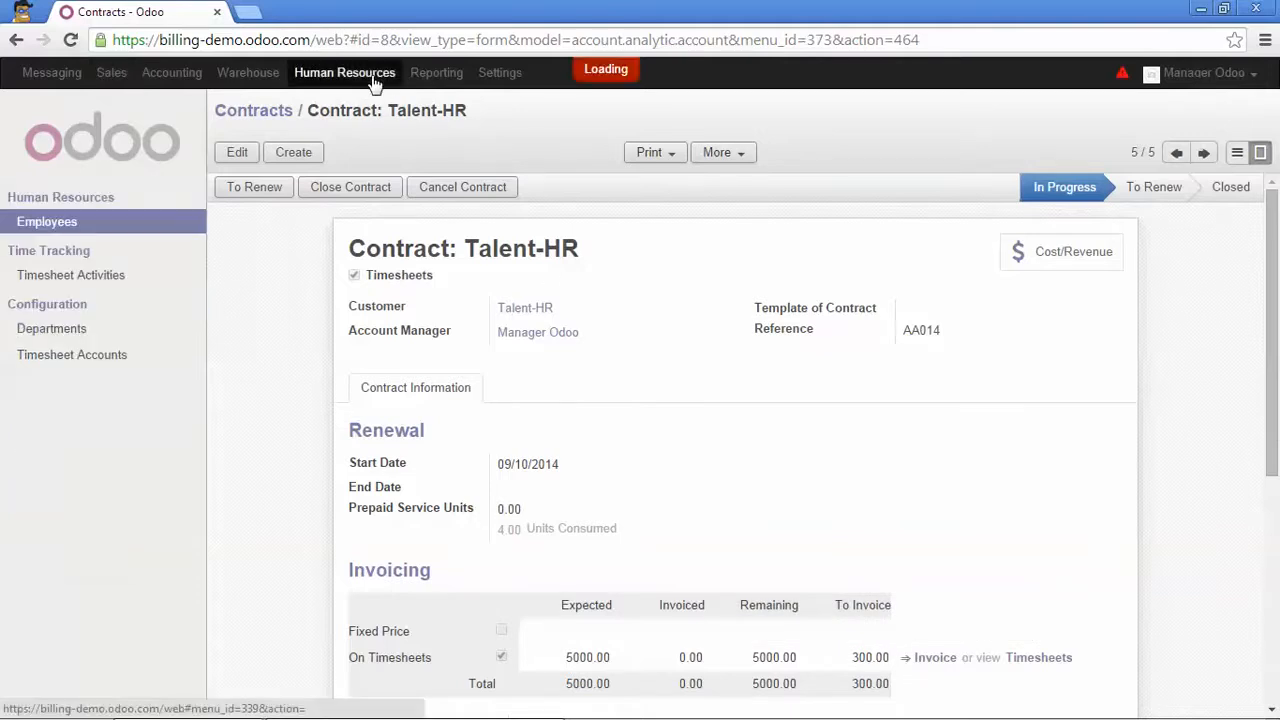
{"action": "left_click", "coordinate": [389, 193]}
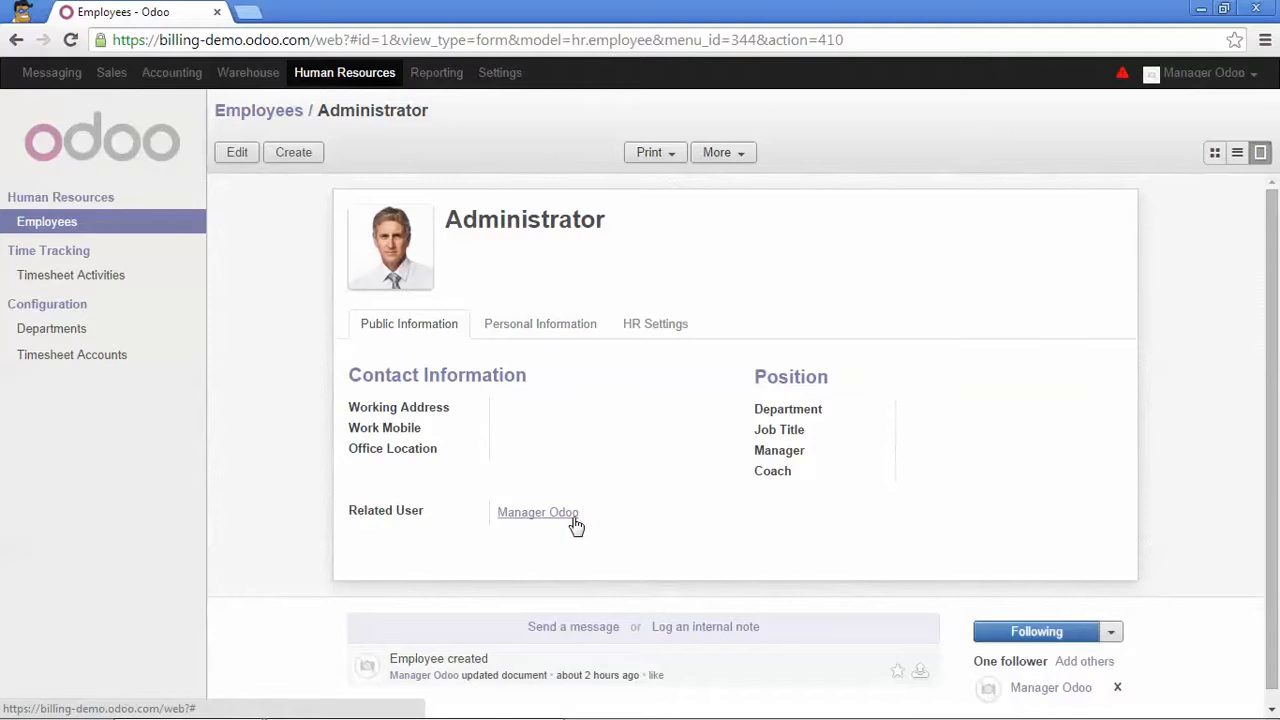
{"action": "left_click", "coordinate": [653, 328]}
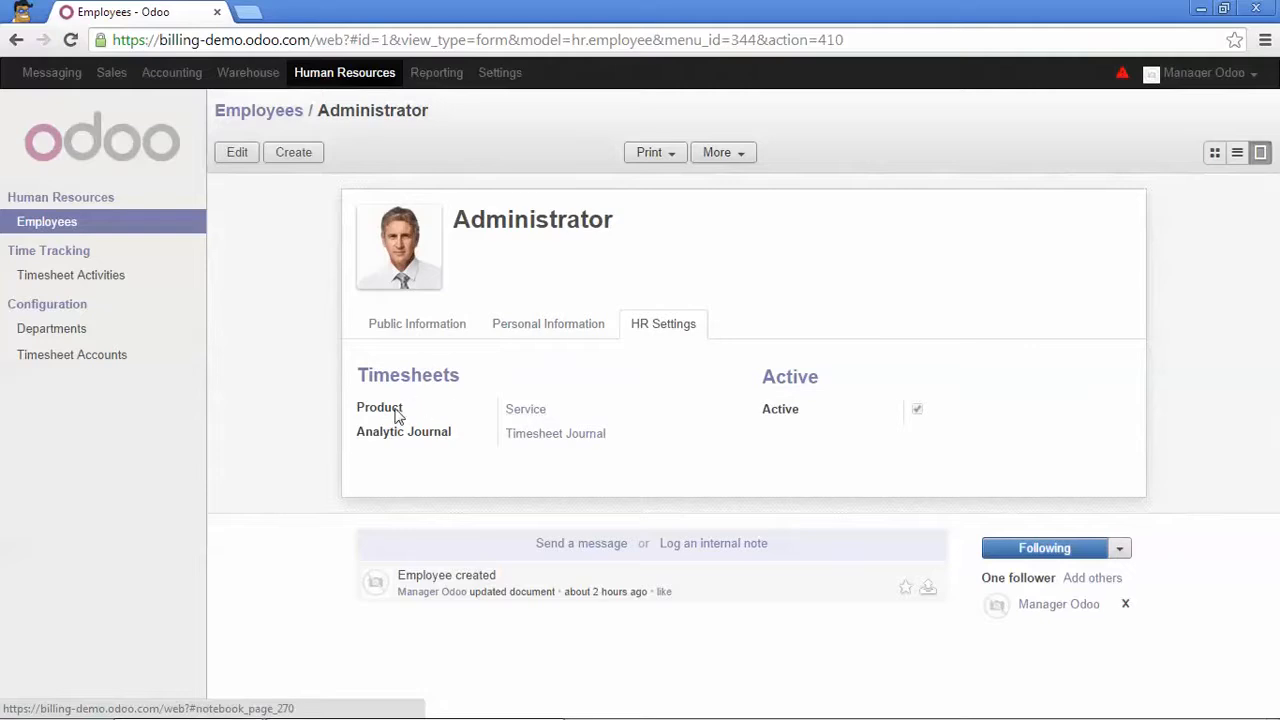
Open the employee's Service product and examine its cost price and public price
{"action": "left_click", "coordinate": [516, 411]}
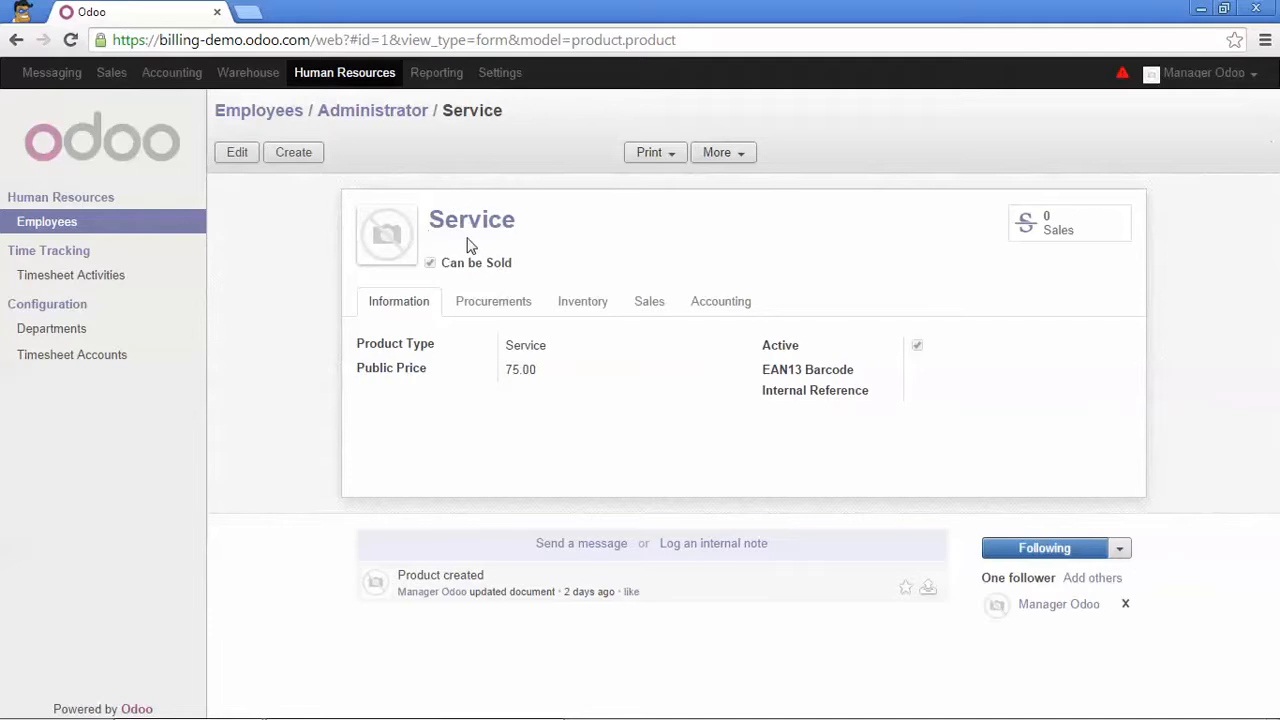
{"action": "left_click", "coordinate": [494, 302]}
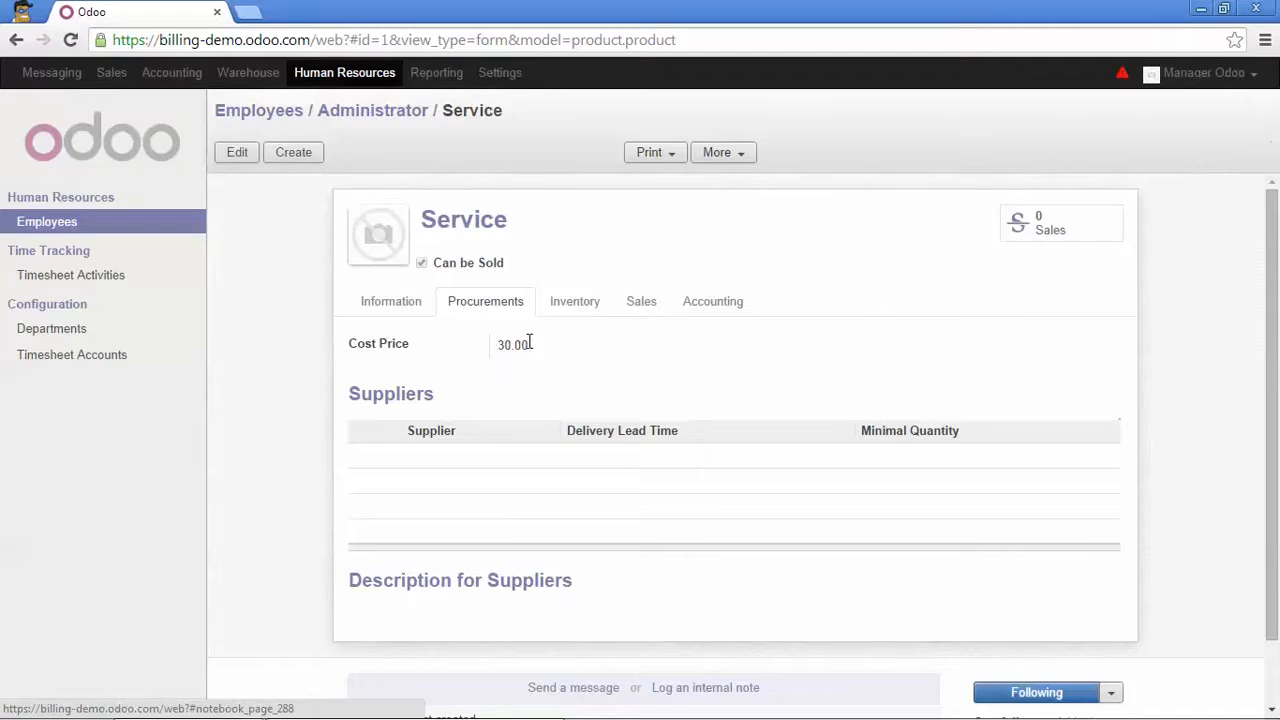
{"action": "left_click", "coordinate": [411, 299]}
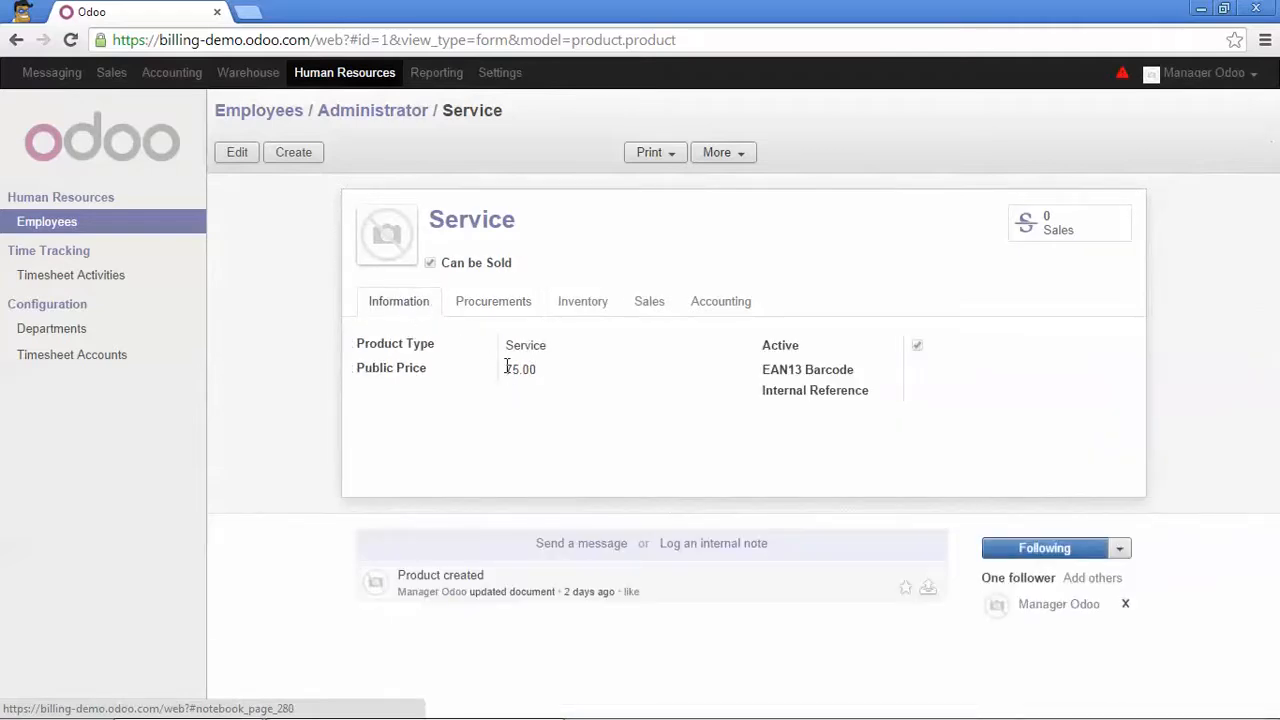
{"action": "left_click_drag", "start_coordinate": [507, 367], "coordinate": [535, 368]}
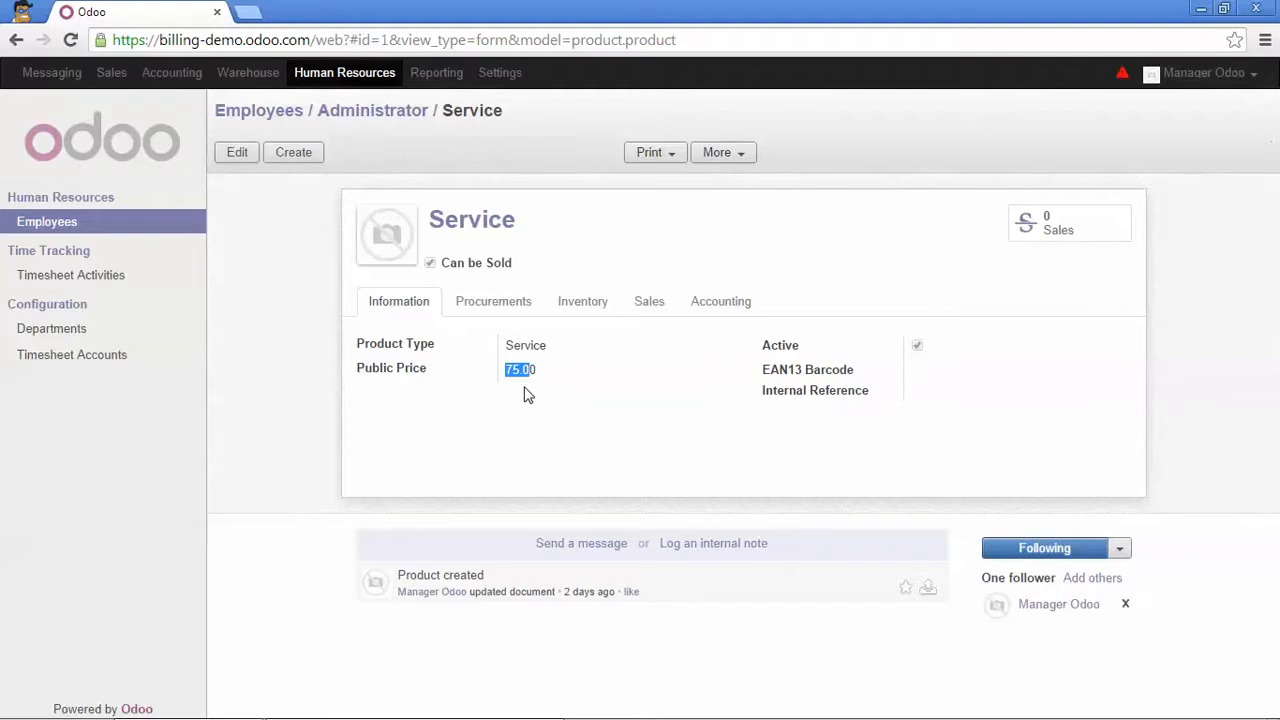
{"action": "left_click", "coordinate": [538, 377]}
Select all entries in Time & Materials to Invoice under Sales and start creating an invoice from them
{"action": "left_click", "coordinate": [126, 84]}
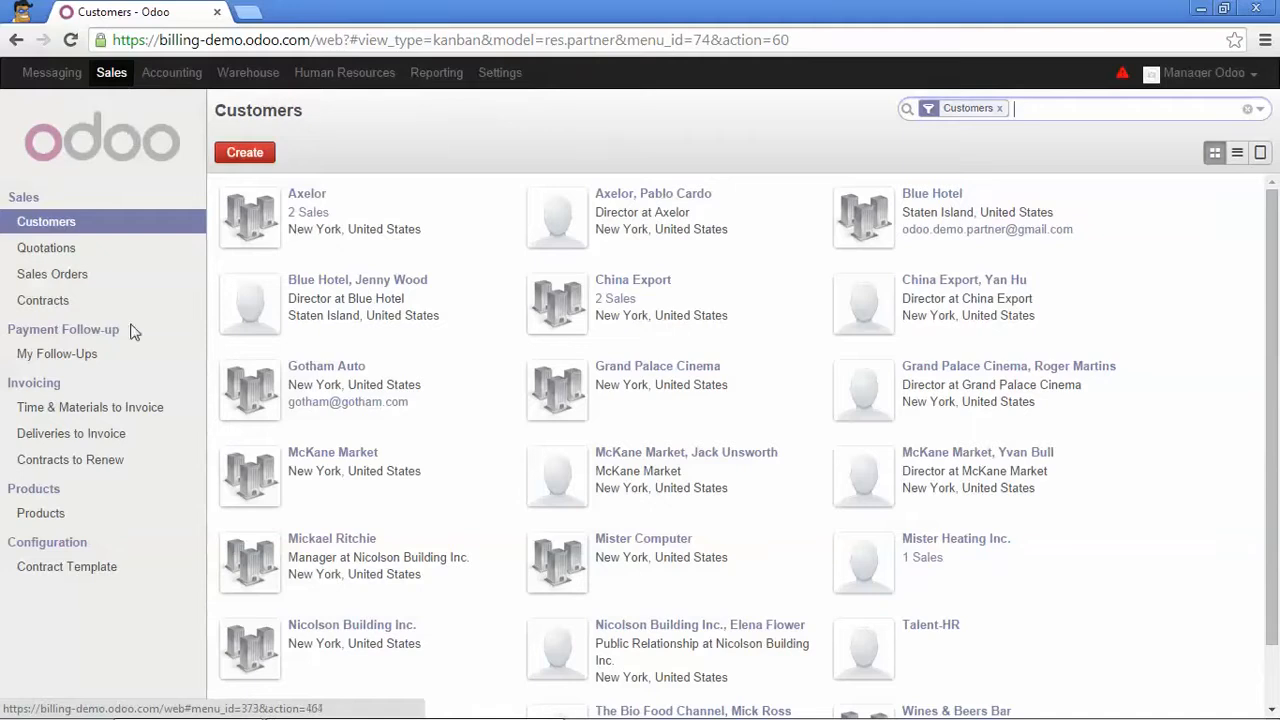
{"action": "left_click", "coordinate": [110, 410]}
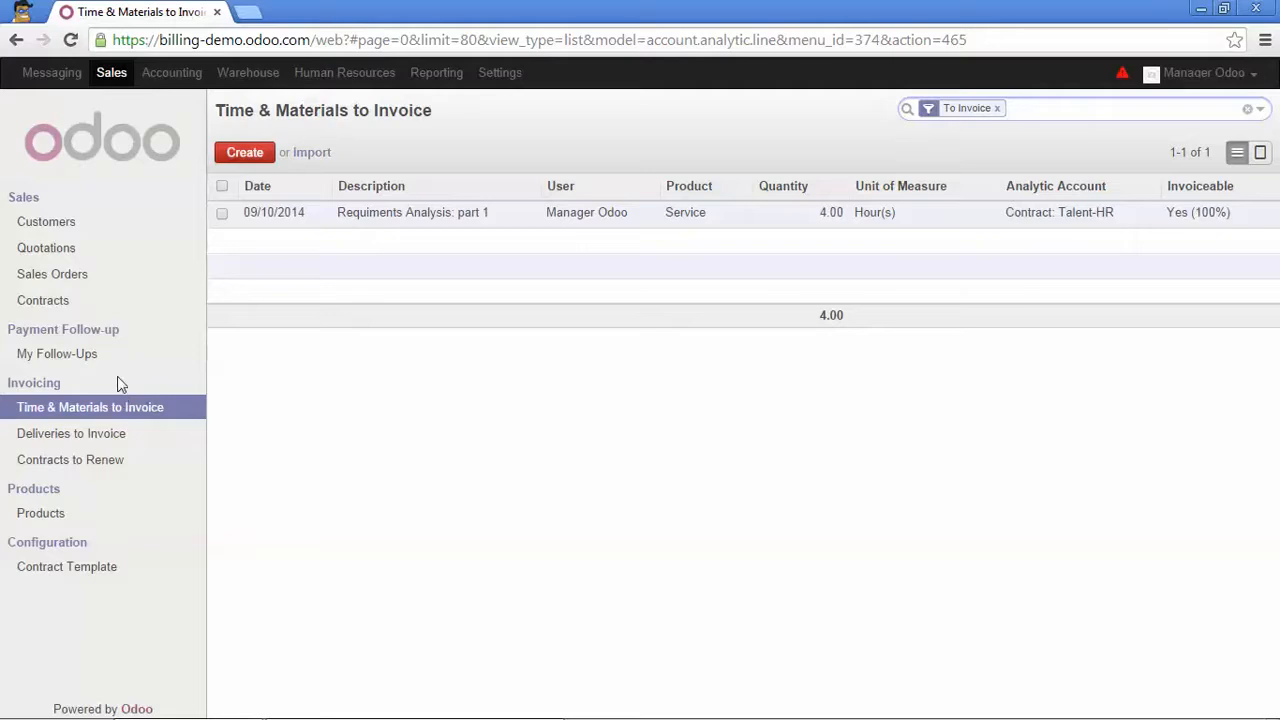
{"action": "left_click", "coordinate": [222, 187]}
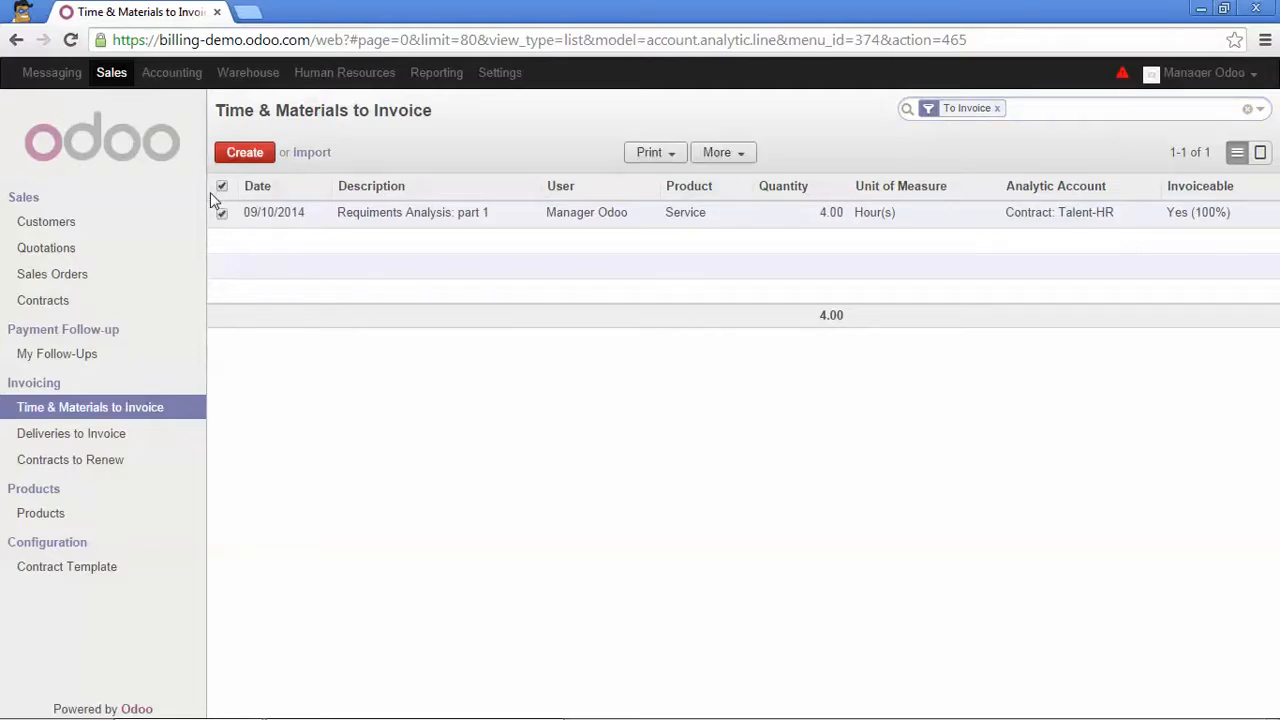
{"action": "left_click", "coordinate": [742, 158]}
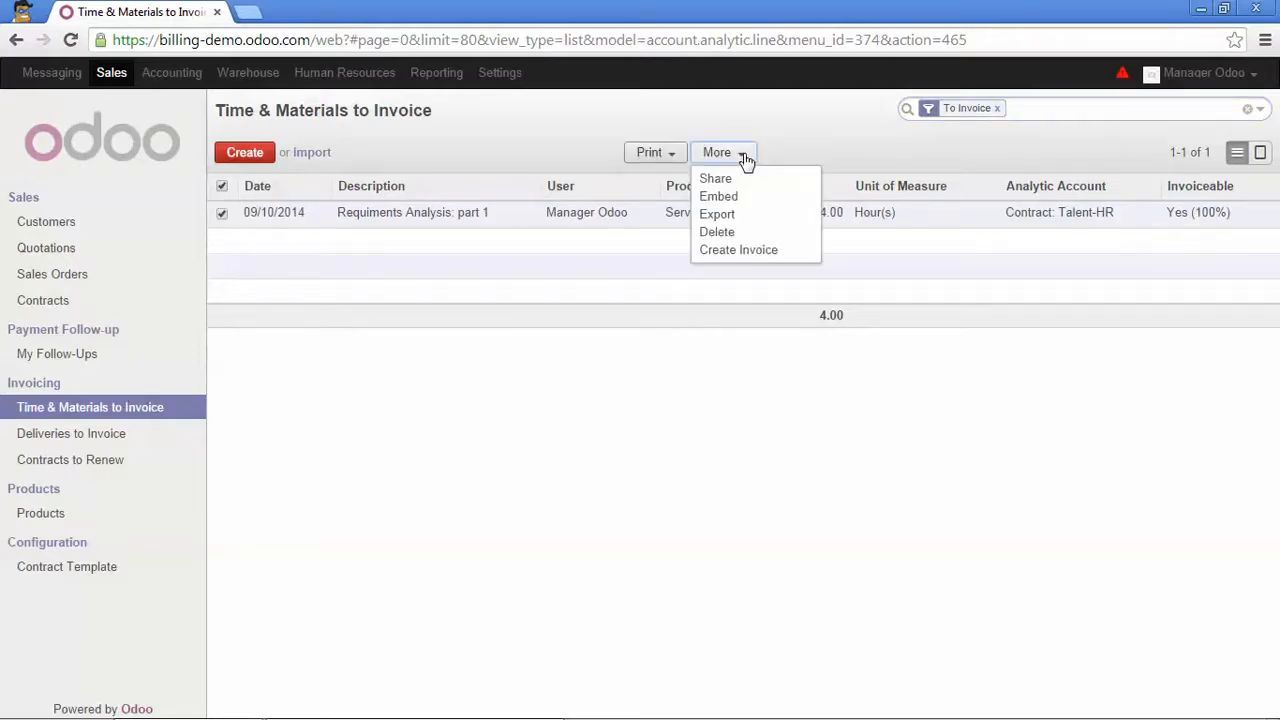
{"action": "left_click", "coordinate": [758, 256]}
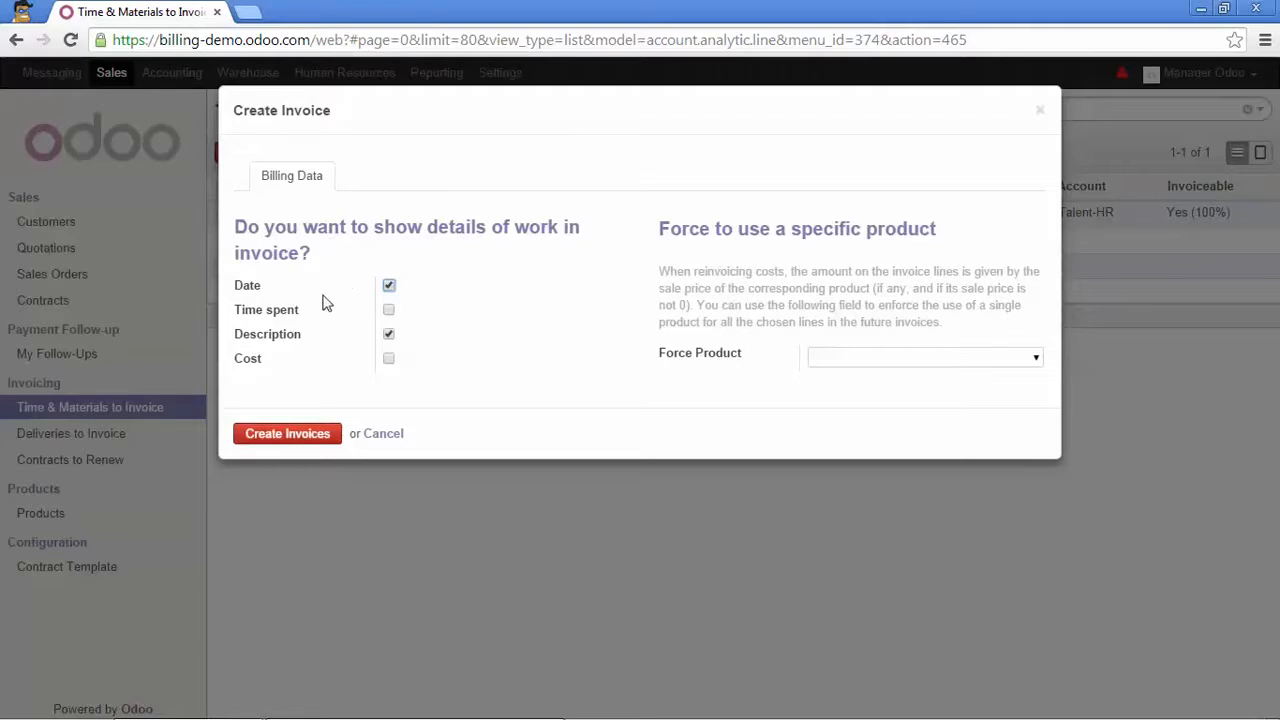
Include the time spent in the invoice details, create the Talent-HR invoice and validate its draft
{"action": "left_click", "coordinate": [389, 310]}
{"action": "left_click", "coordinate": [292, 437]}
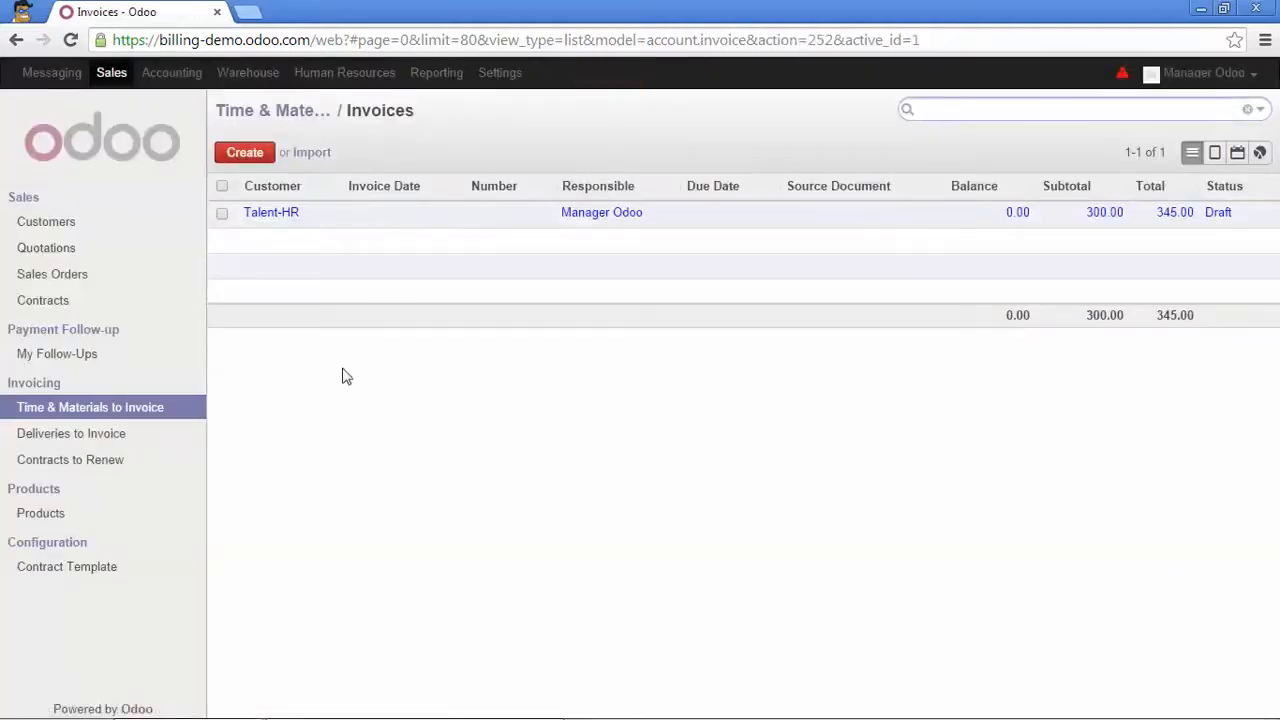
{"action": "left_click", "coordinate": [441, 226]}
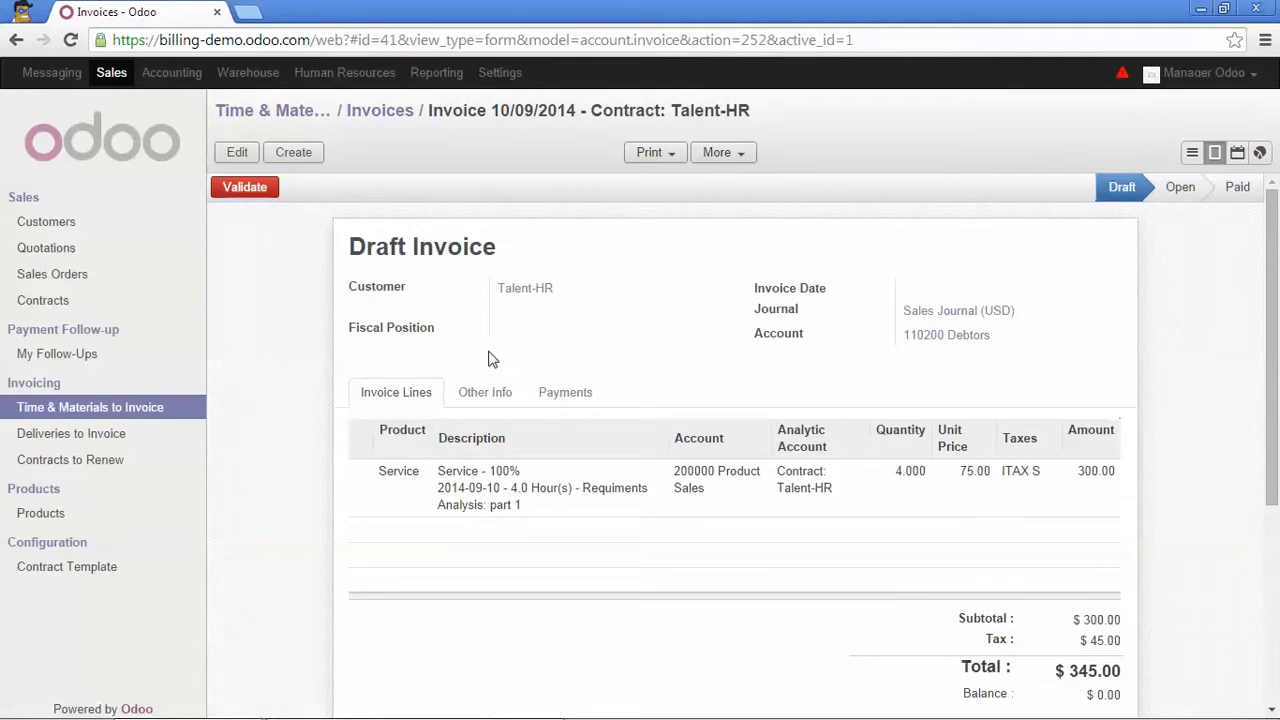
{"action": "left_click", "coordinate": [248, 193]}
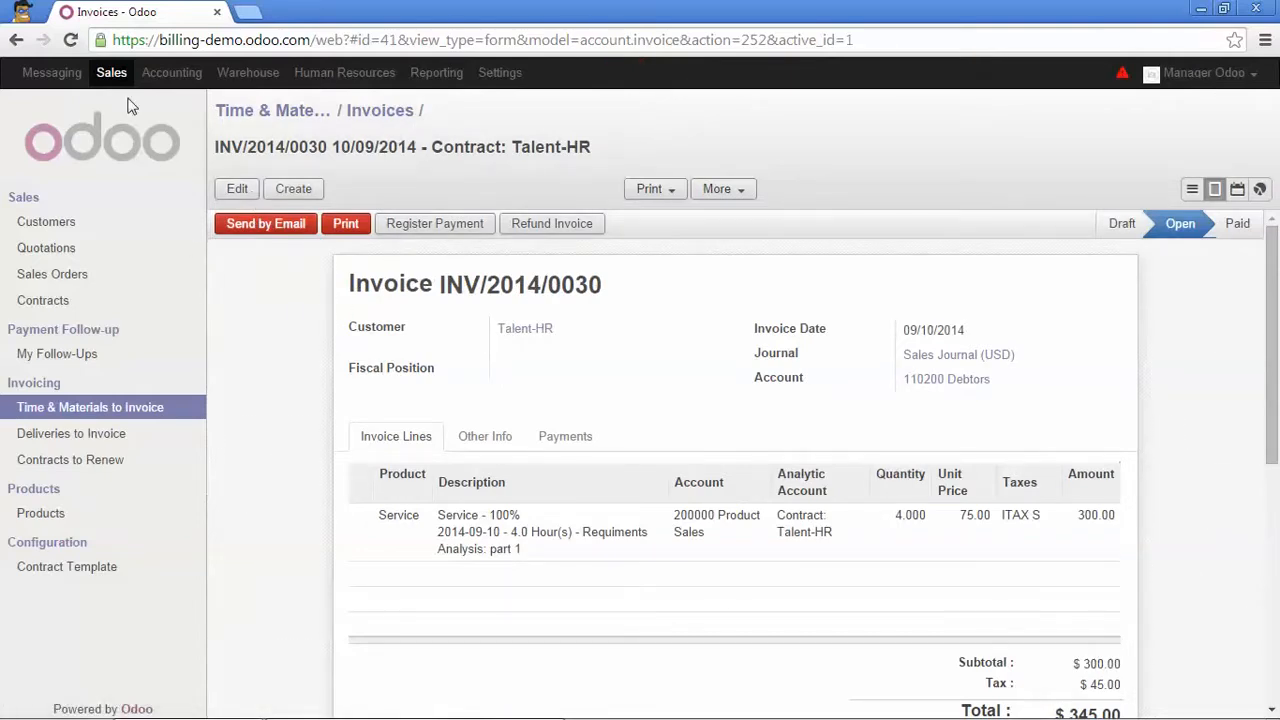
Open the Talent-HR sales contract and review its invoiced, remaining and to-invoice timesheet amounts
{"action": "left_click", "coordinate": [112, 72]}
{"action": "left_click", "coordinate": [56, 300]}
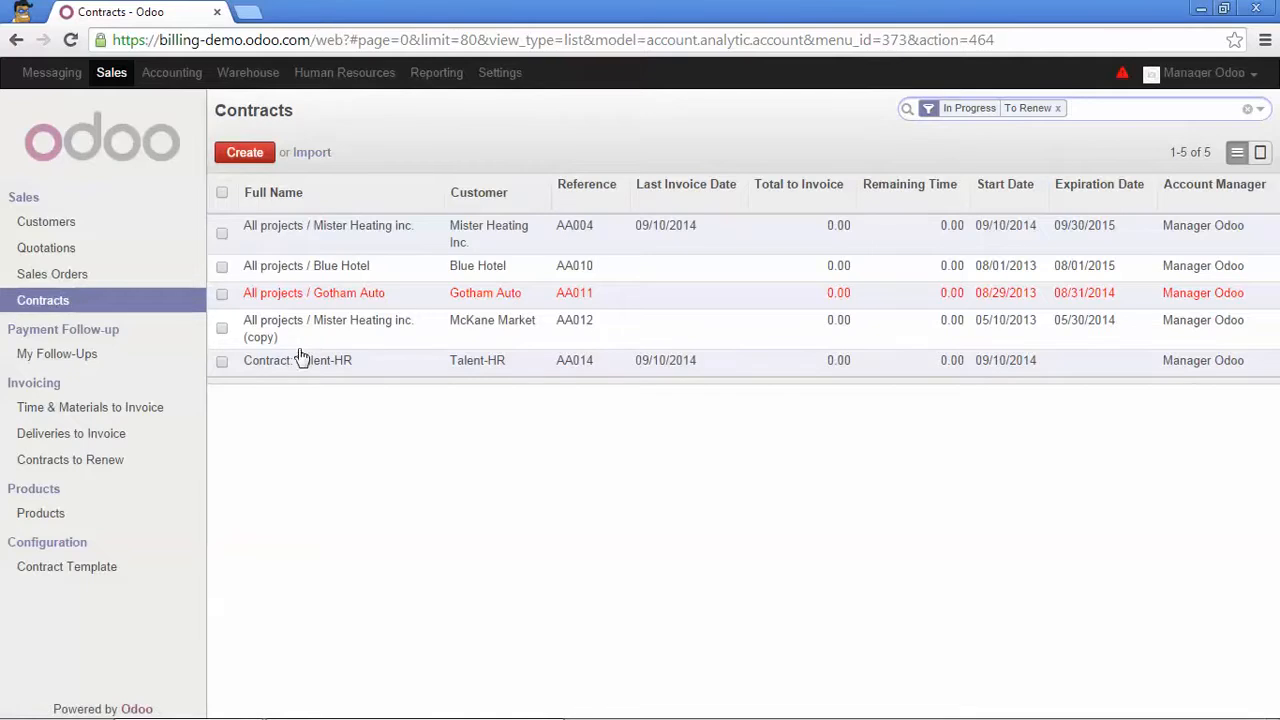
{"action": "left_click", "coordinate": [305, 366]}
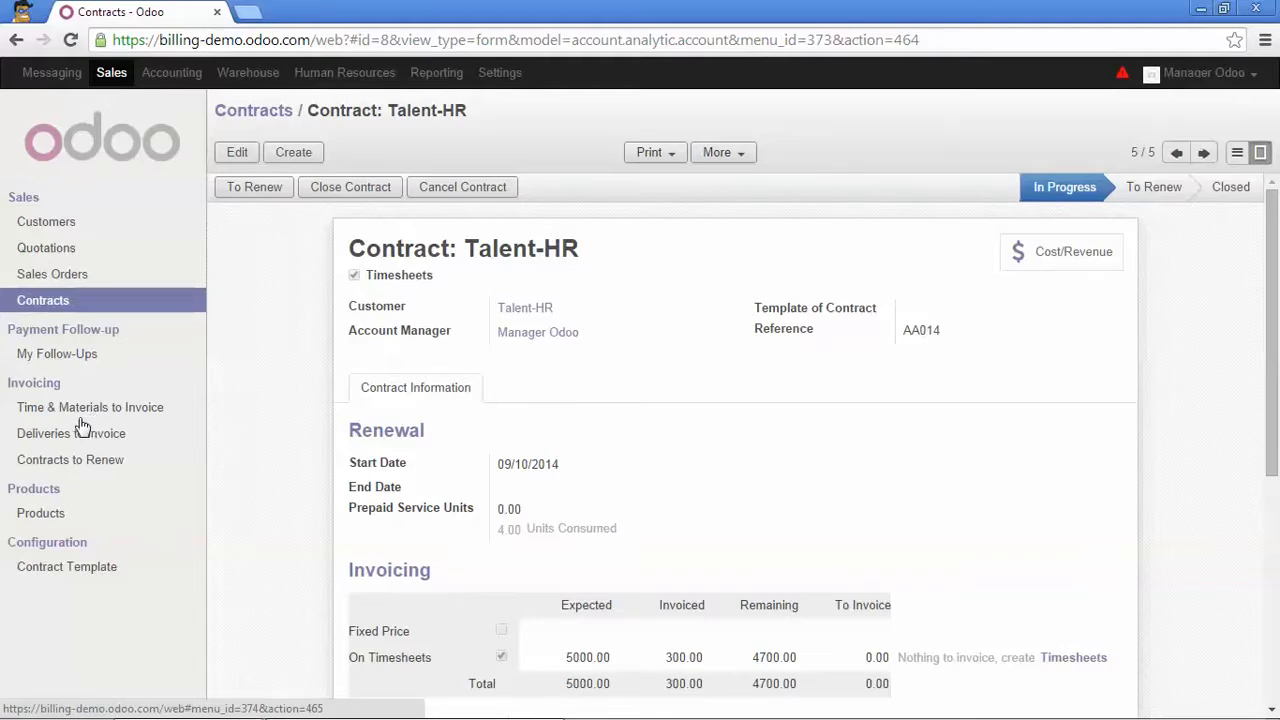
{"action": "scroll", "coordinate": [624, 466], "scroll_direction": "down", "scroll_amount": 3}
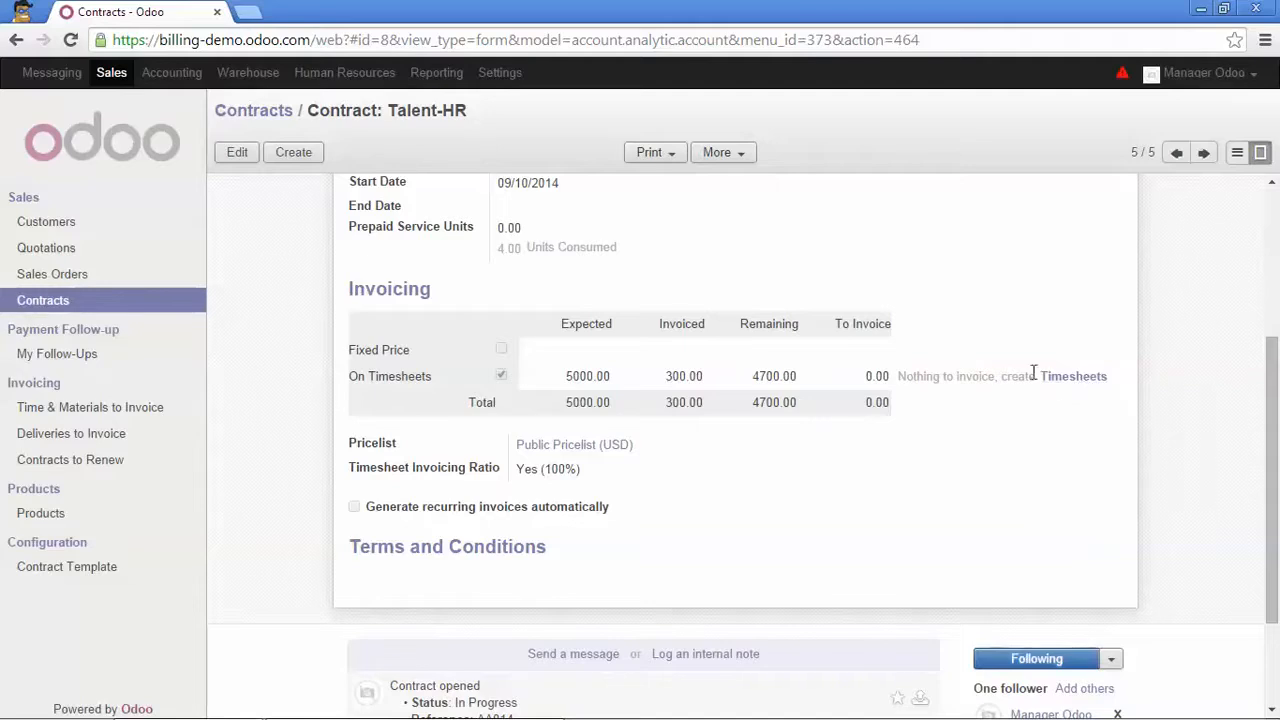
{"action": "scroll", "coordinate": [728, 541], "scroll_direction": "up", "scroll_amount": 3}
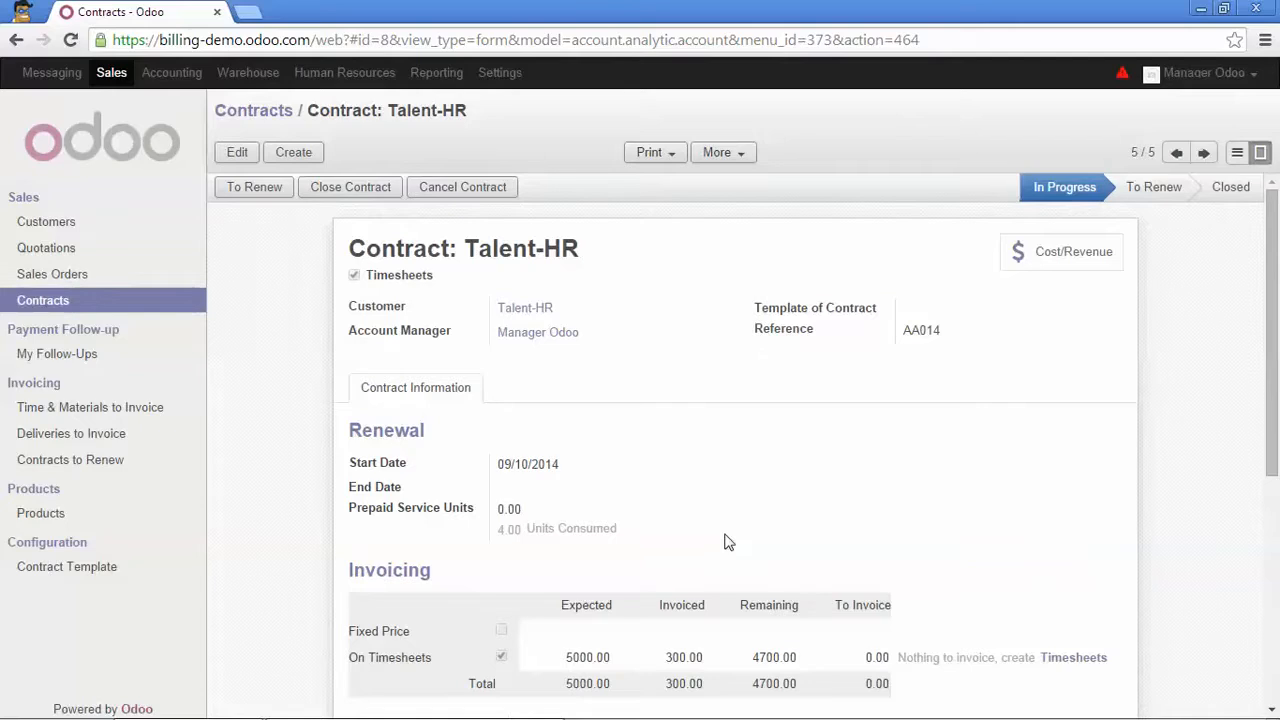
View the contract's costs and revenues, expand the September 2014 Timesheet Journal entries, and return to the contract
{"action": "left_click", "coordinate": [1080, 263]}
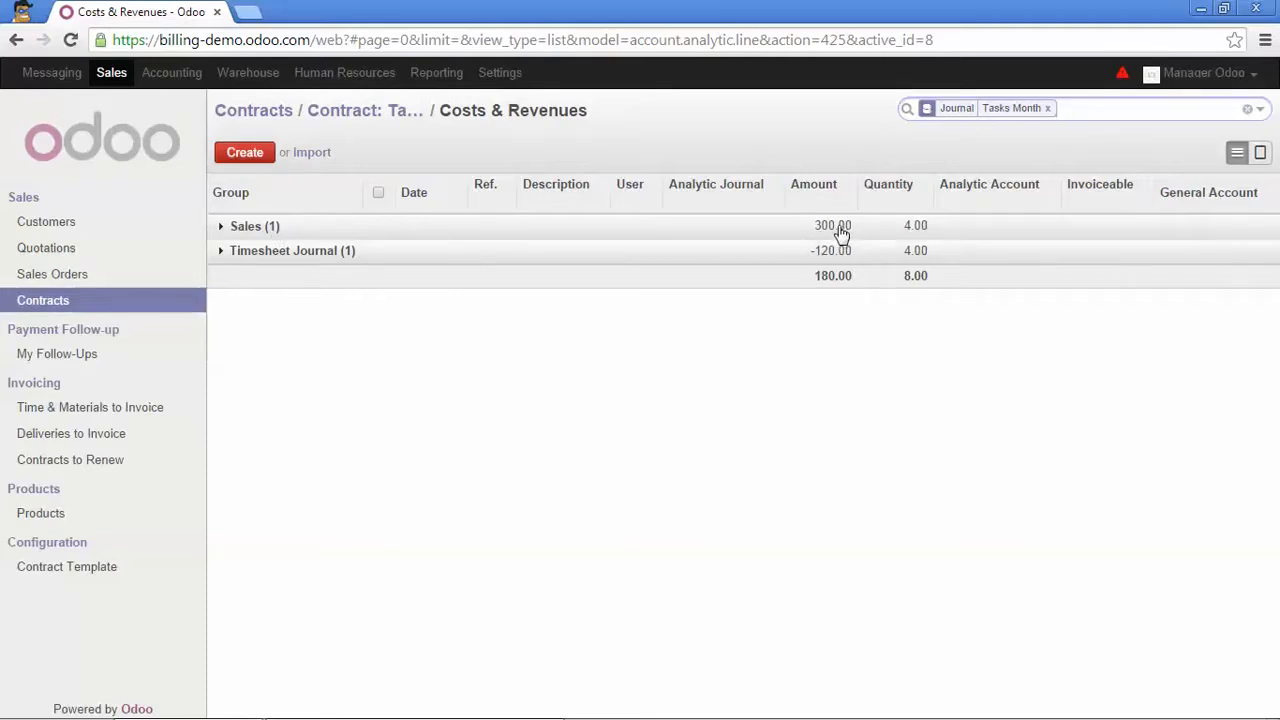
{"action": "left_click", "coordinate": [297, 258]}
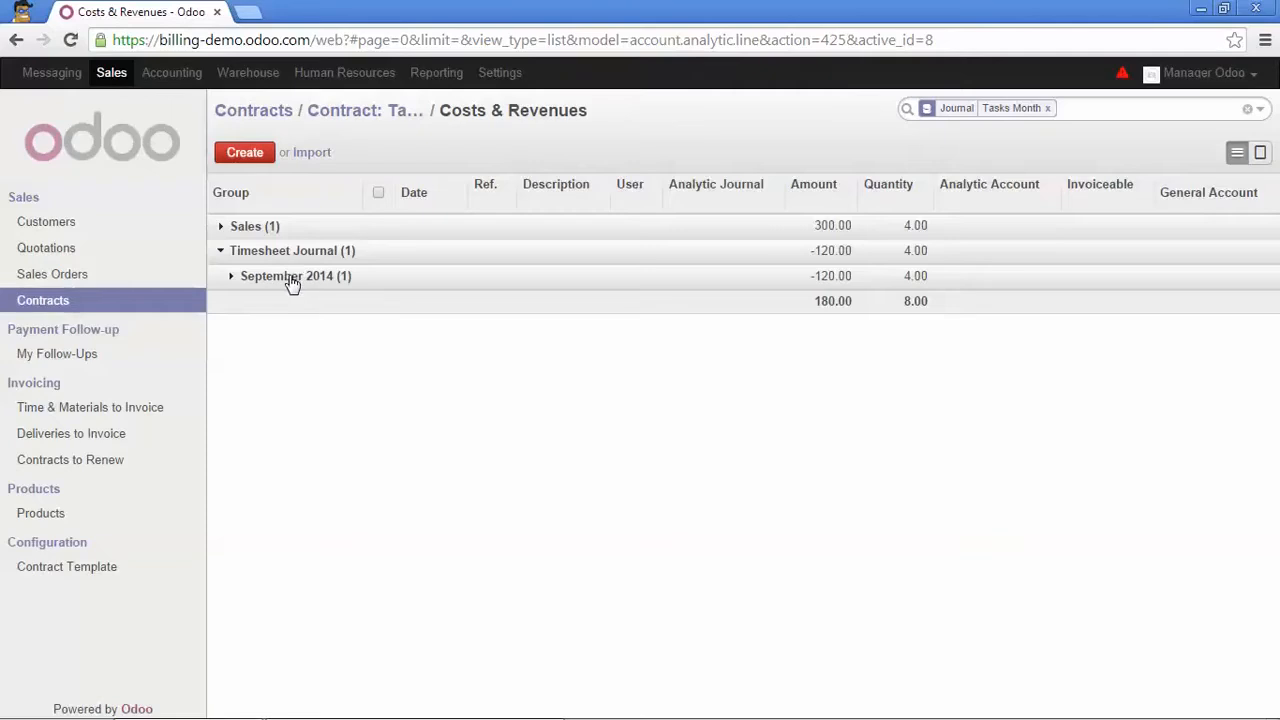
{"action": "left_click", "coordinate": [290, 283]}
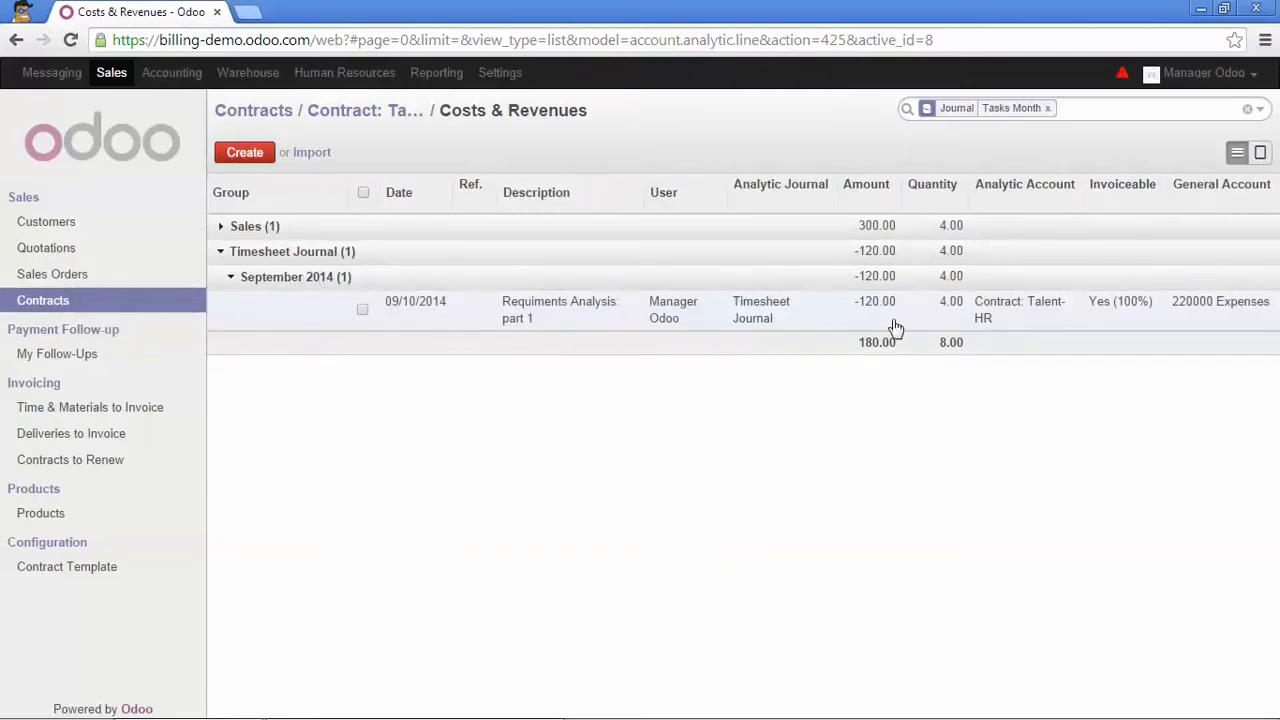
{"action": "mouse_move", "coordinate": [866, 318]}
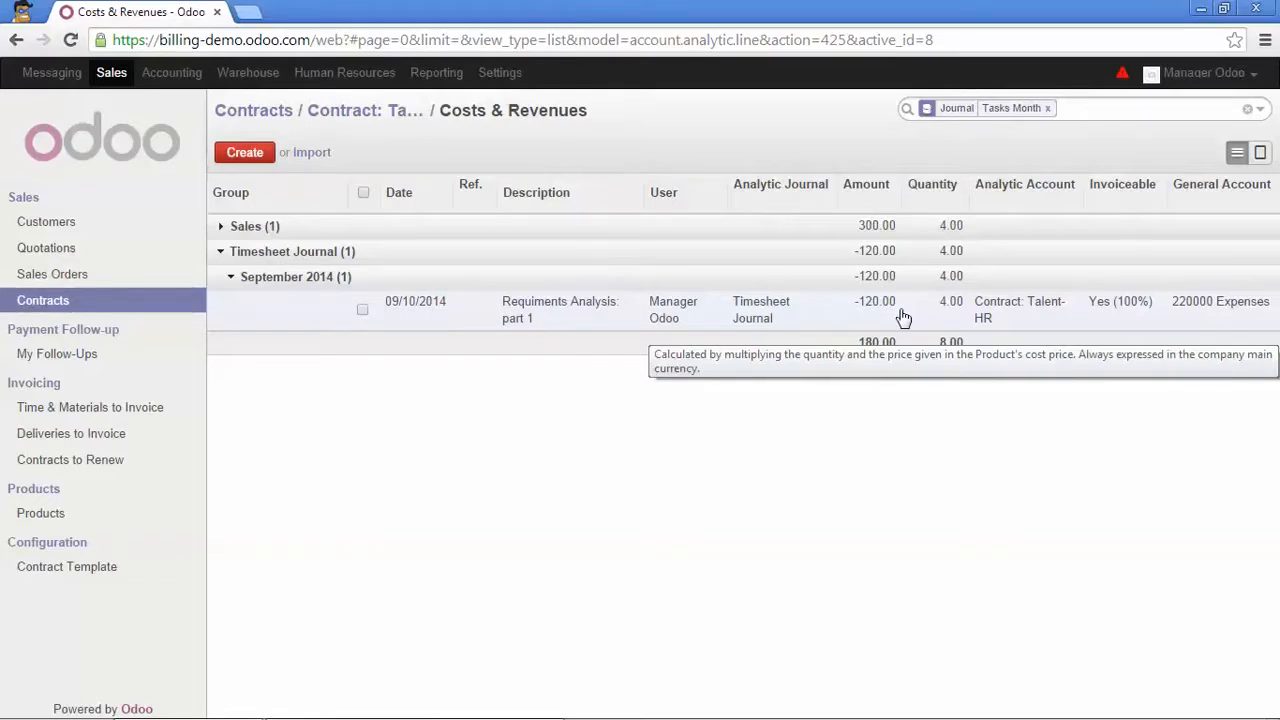
{"action": "left_click", "coordinate": [359, 113]}
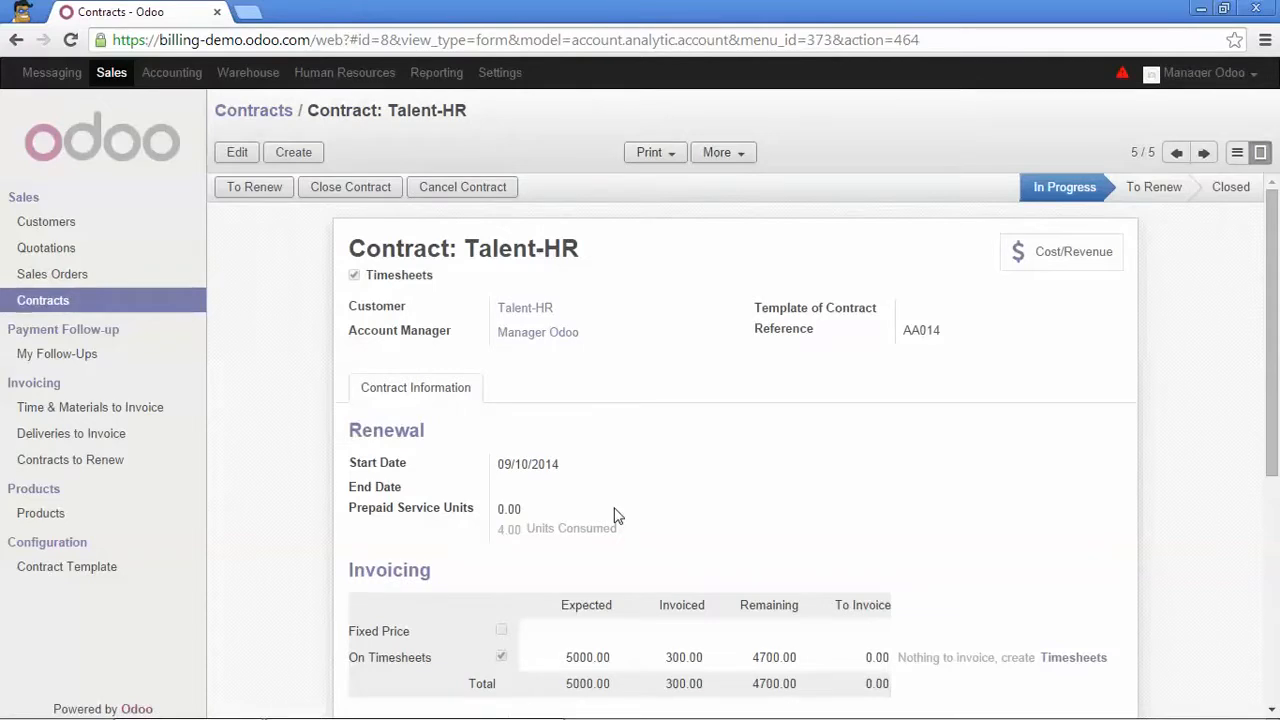
Enable "One employee can have different roles per contract" in the Sales configuration and apply the settings
{"action": "left_click", "coordinate": [500, 74]}
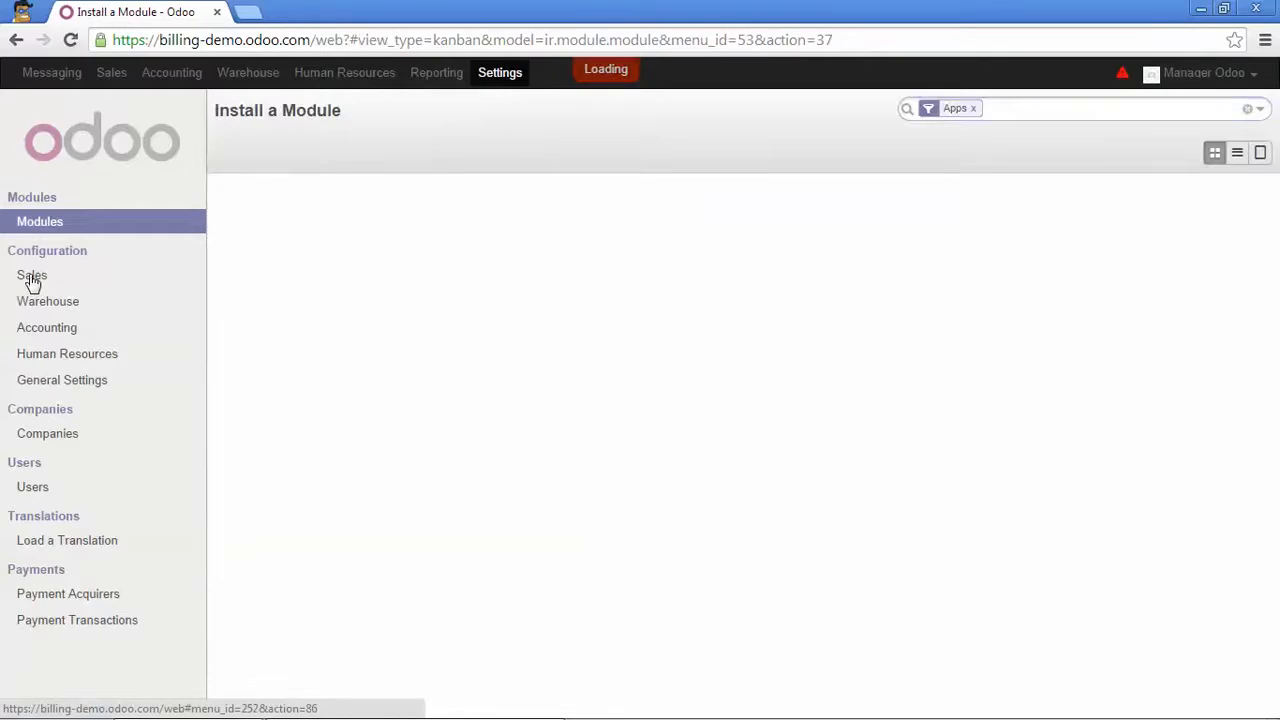
{"action": "left_click", "coordinate": [32, 280]}
{"action": "scroll", "coordinate": [285, 395], "scroll_direction": "down", "scroll_amount": 5}
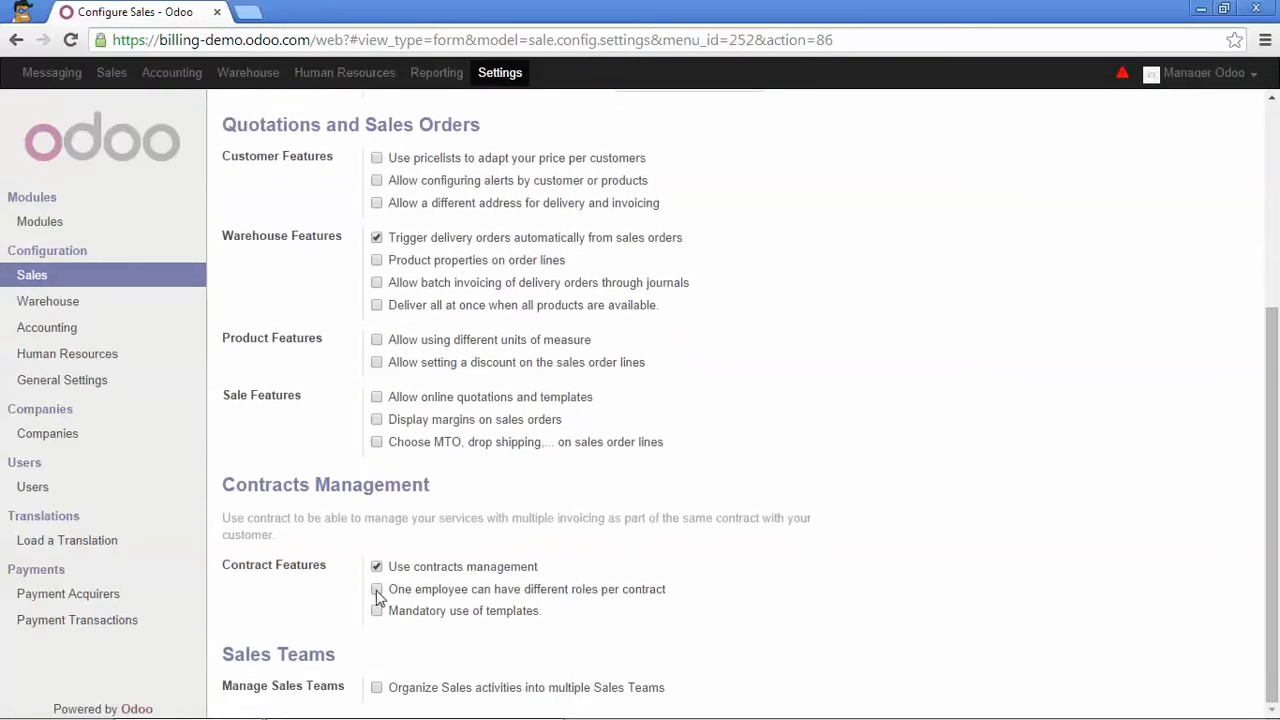
{"action": "left_click", "coordinate": [377, 590]}
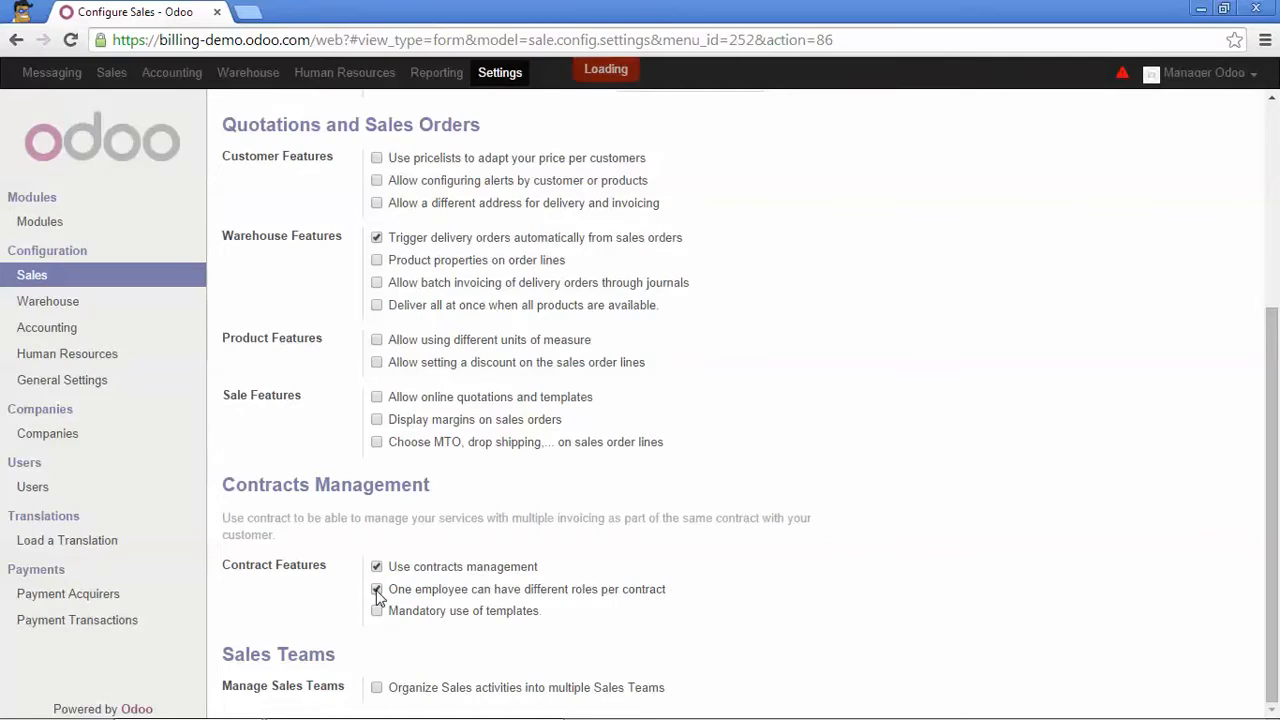
{"action": "scroll", "coordinate": [374, 586], "scroll_direction": "up", "scroll_amount": 5}
{"action": "left_click", "coordinate": [241, 108]}
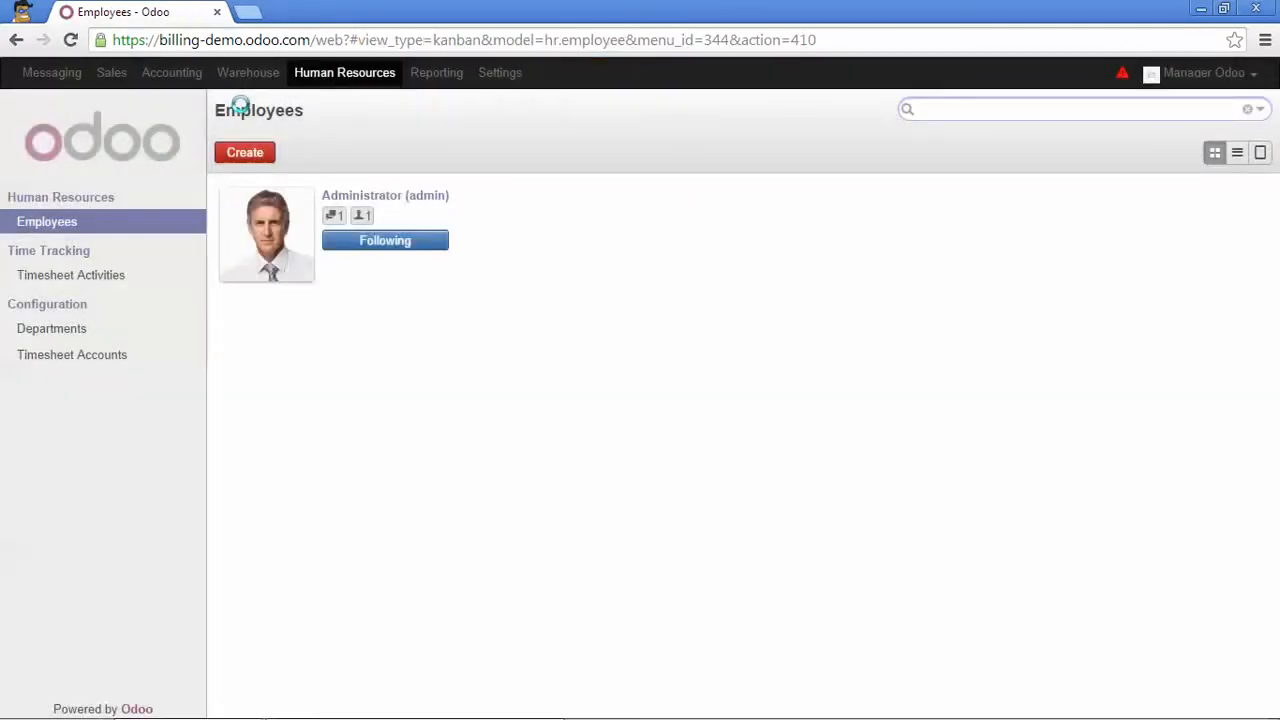
Edit the Talent-HR sales contract and add an Invoice Price Rate per User line for Manager Odoo
{"action": "left_click", "coordinate": [106, 74]}
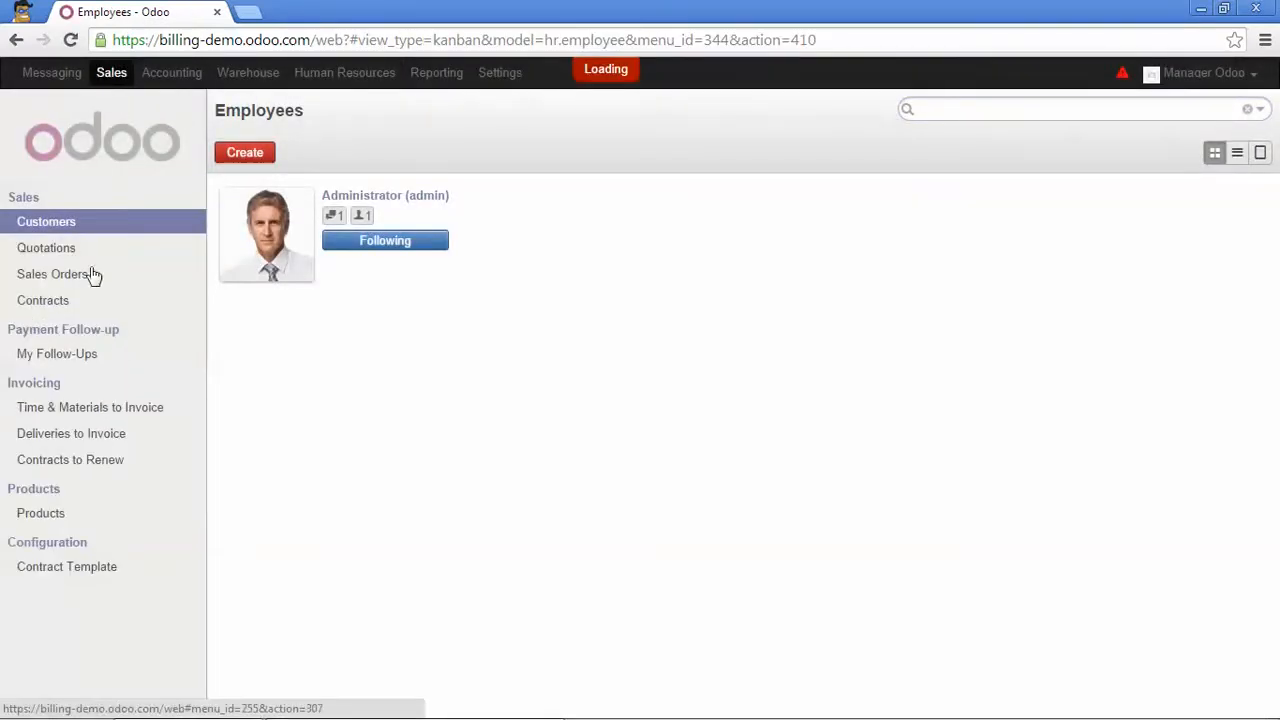
{"action": "left_click", "coordinate": [54, 312]}
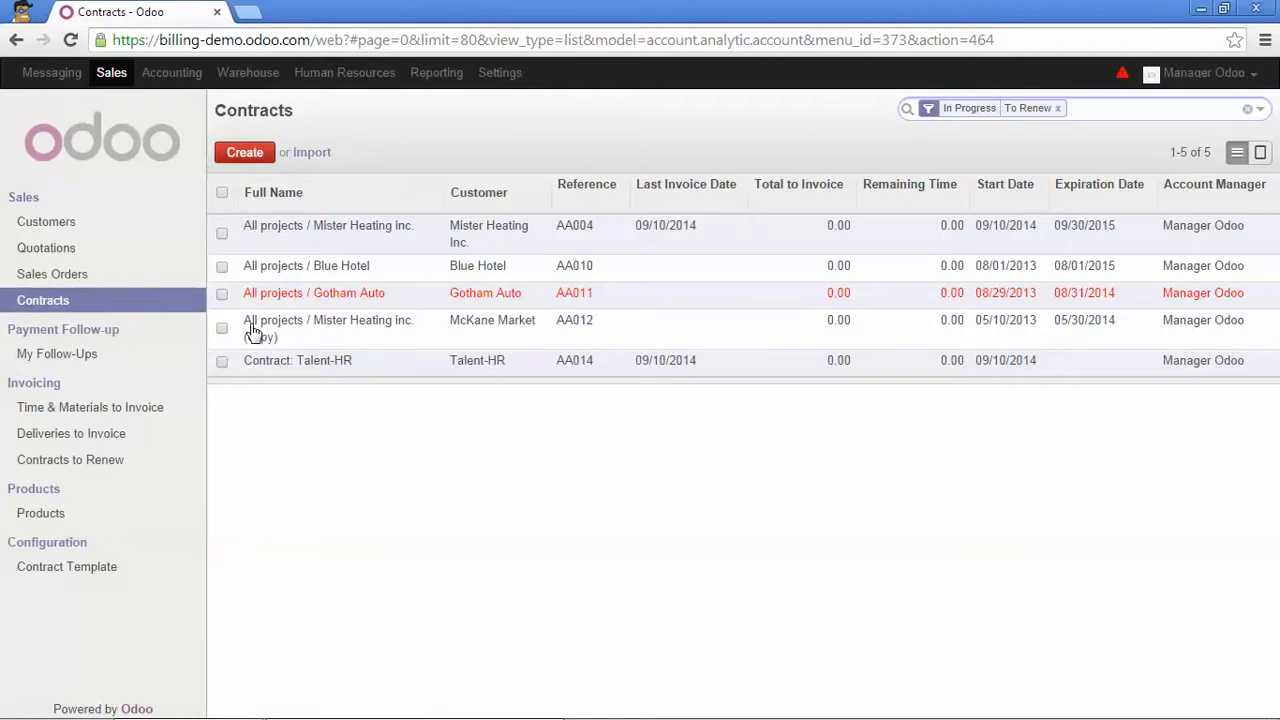
{"action": "left_click", "coordinate": [278, 363]}
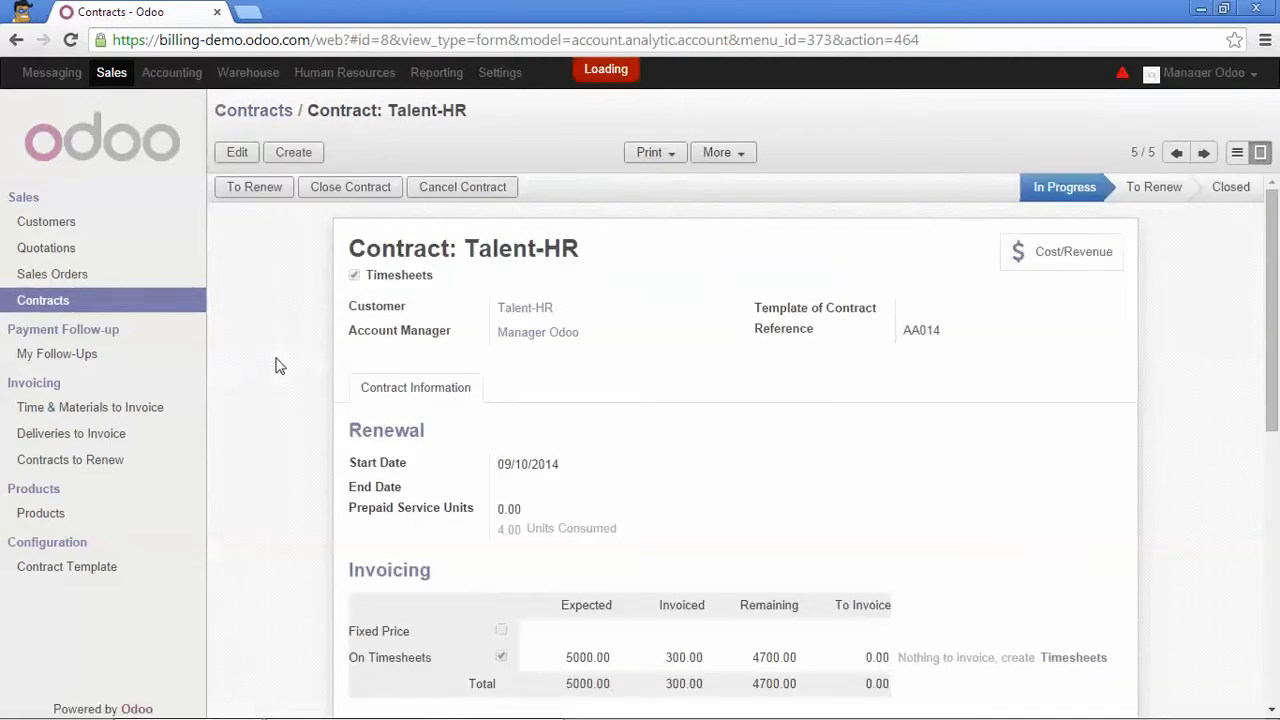
{"action": "scroll", "coordinate": [280, 365], "scroll_direction": "down", "scroll_amount": 4}
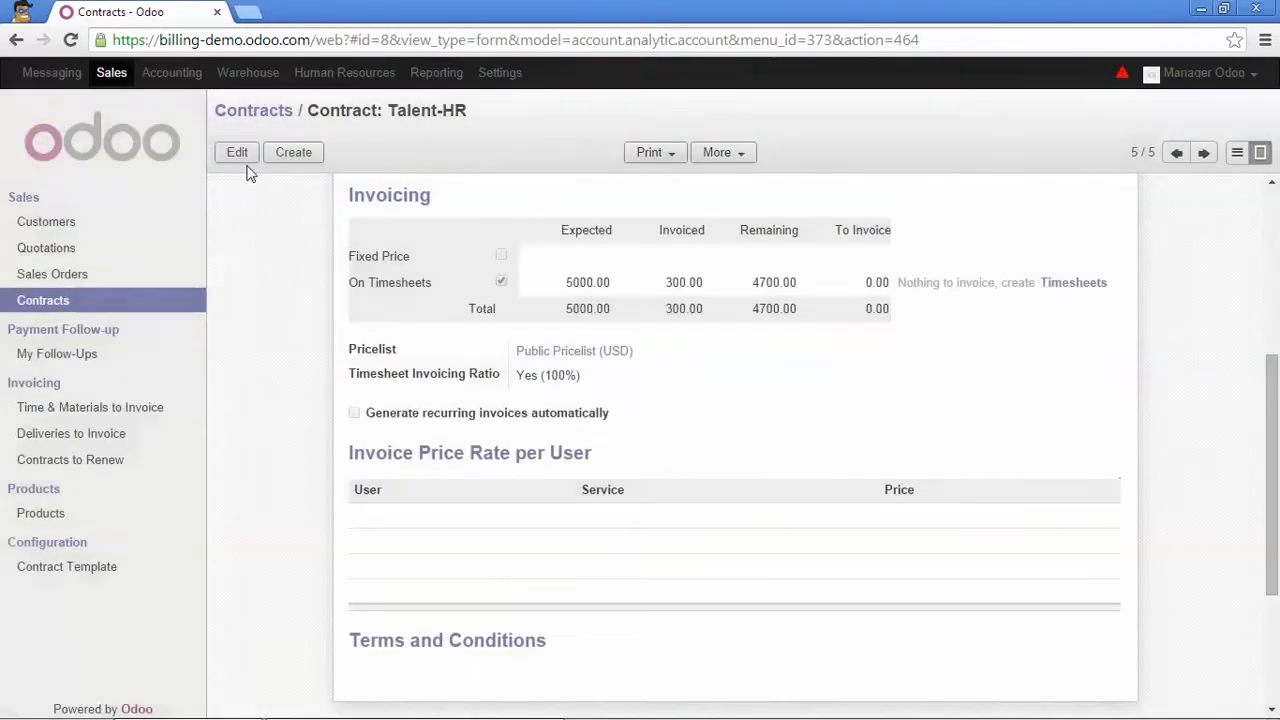
{"action": "left_click", "coordinate": [238, 154]}
{"action": "scroll", "coordinate": [354, 313], "scroll_direction": "down", "scroll_amount": 4}
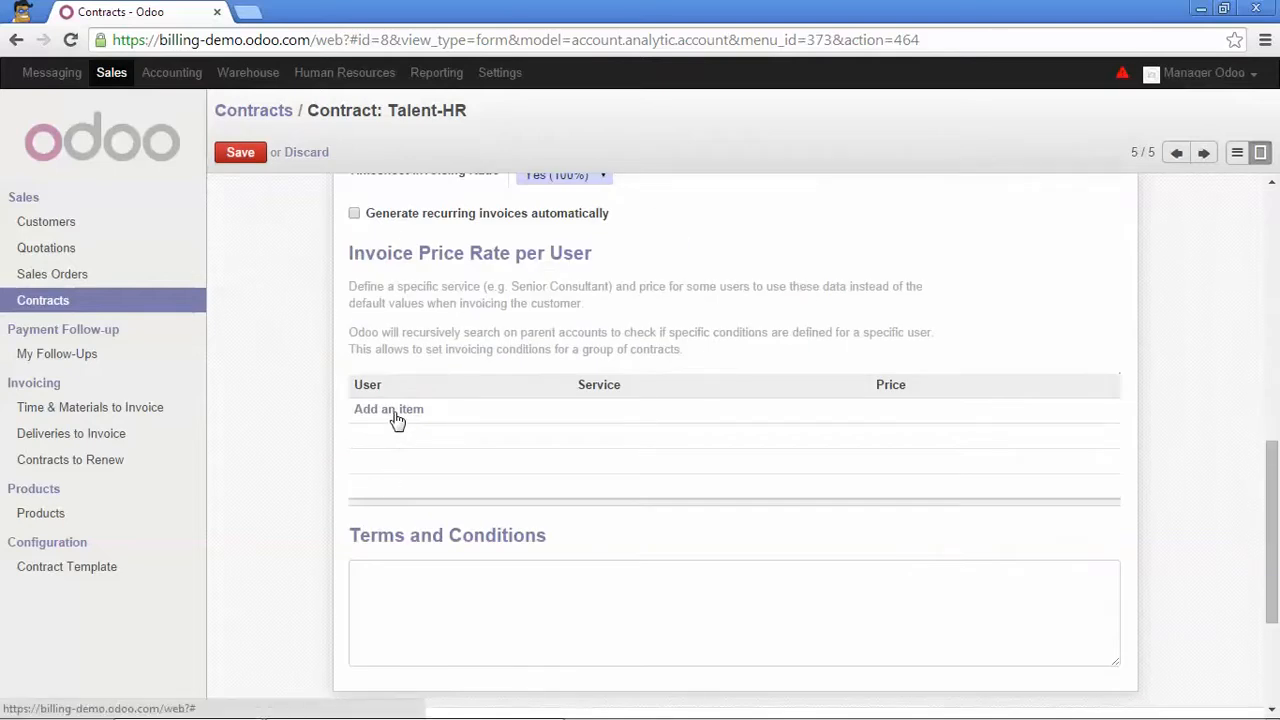
{"action": "left_click", "coordinate": [396, 412]}
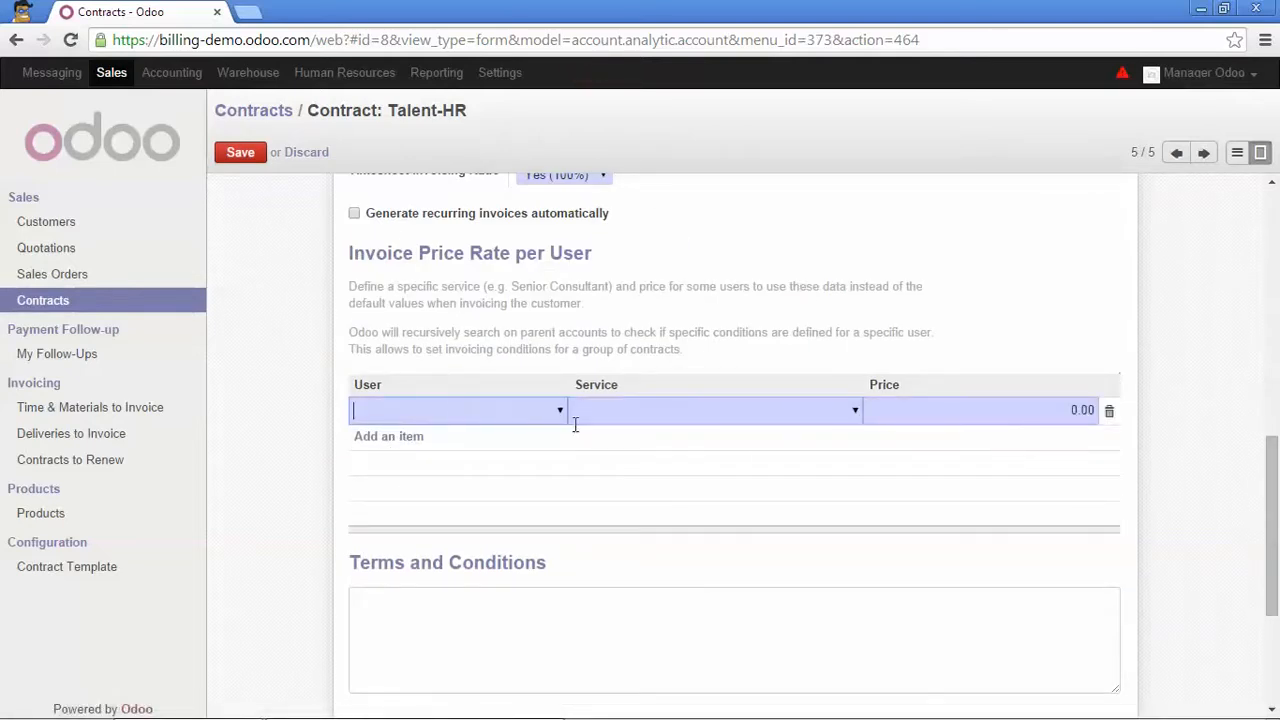
{"action": "left_click", "coordinate": [560, 413]}
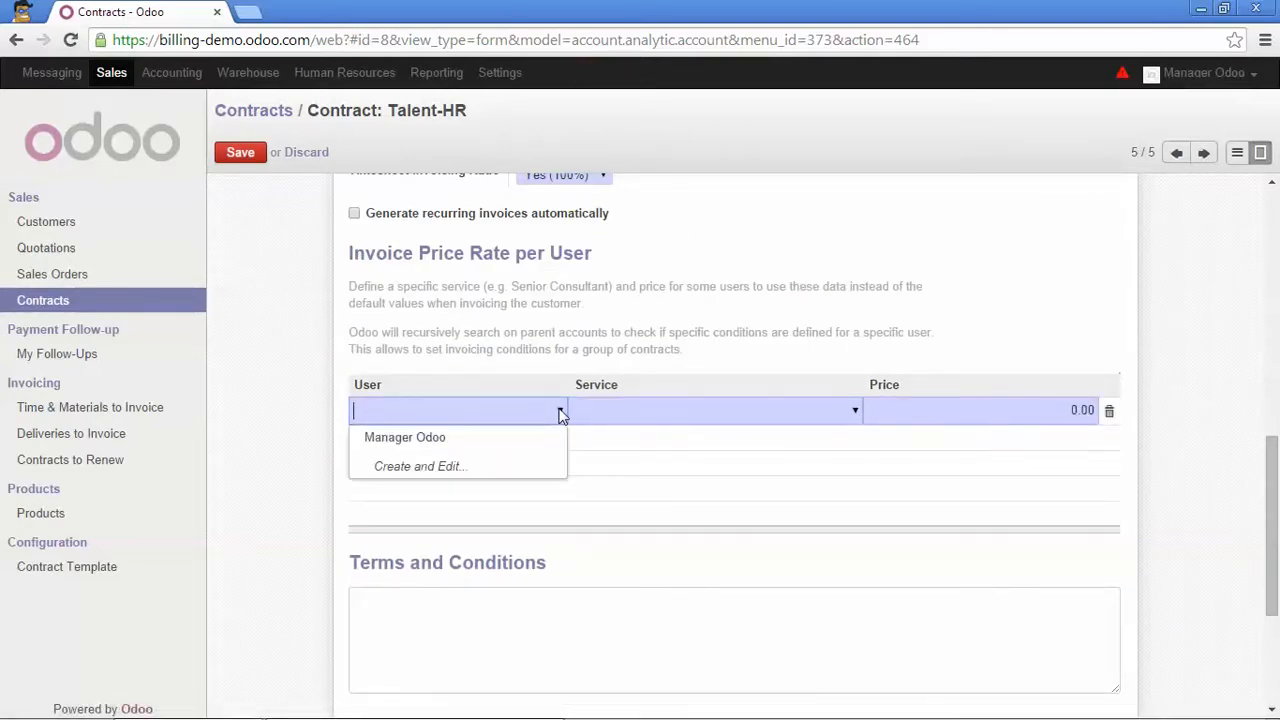
{"action": "left_click", "coordinate": [521, 438]}
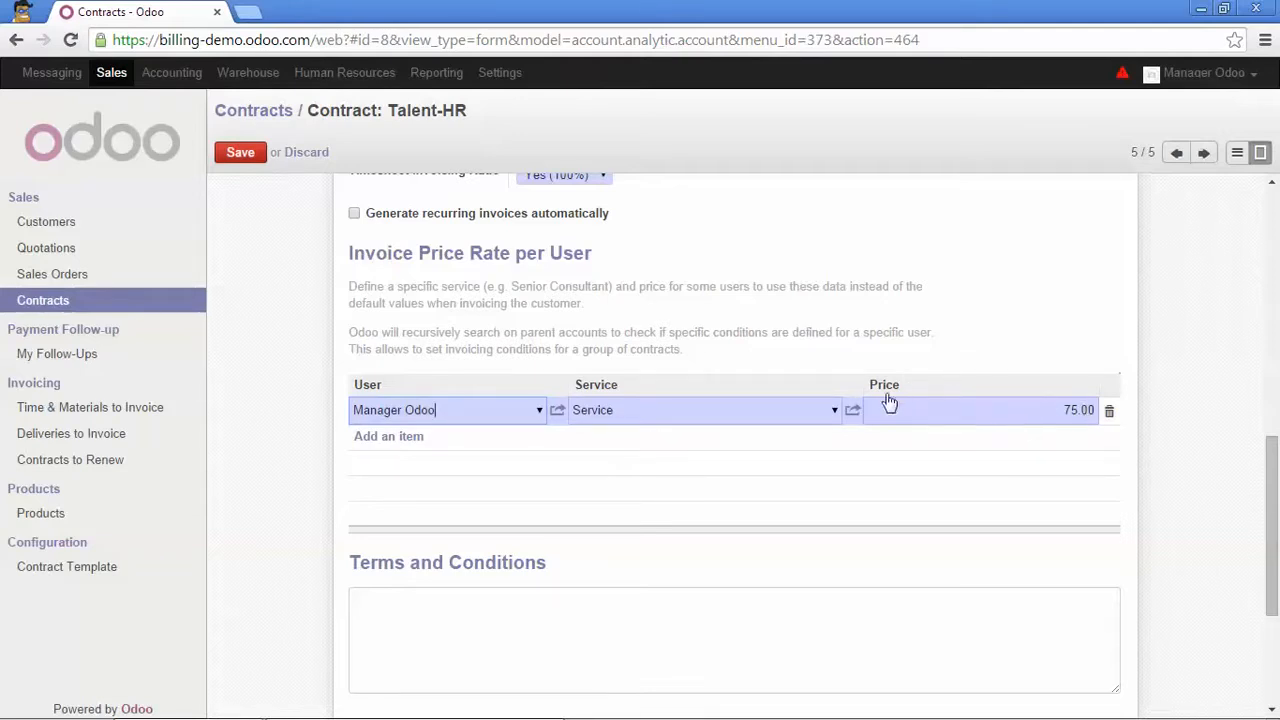
Set the price of the new user rate line to 100, keep Service as its service, and save the contract
{"action": "double_click", "coordinate": [1062, 410]}
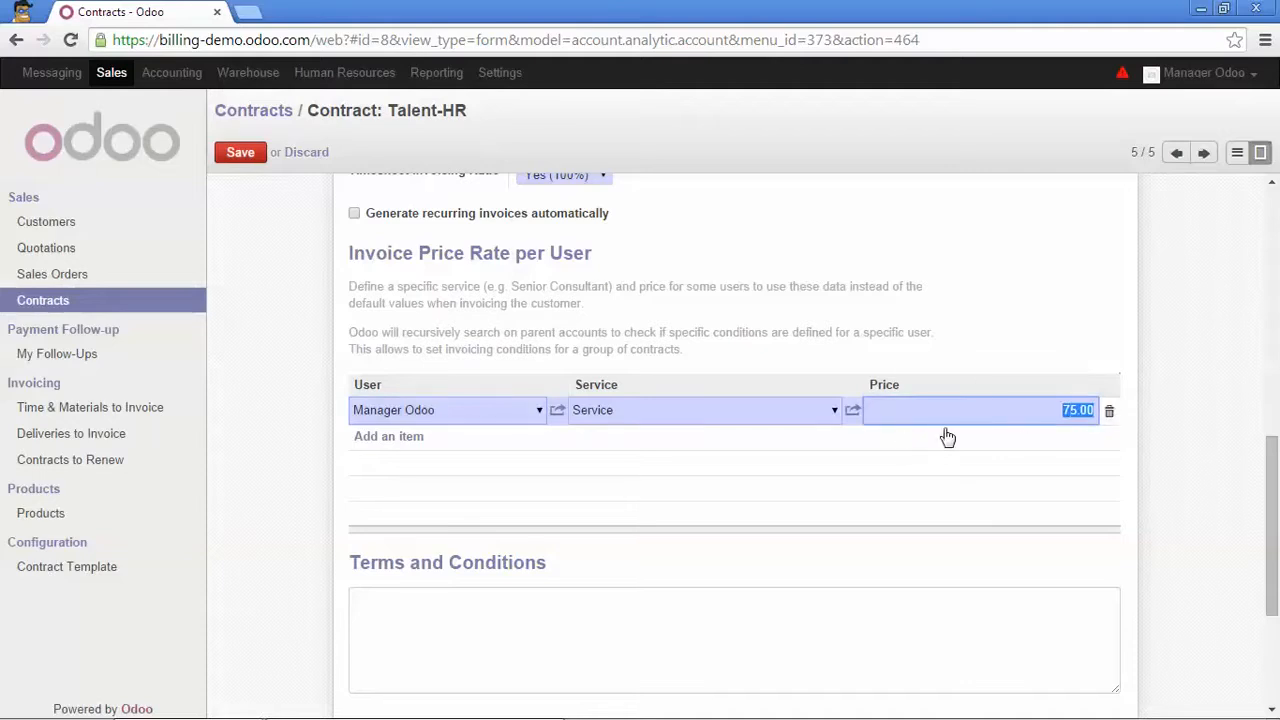
{"action": "key", "text": "BackSpace"}
{"action": "type", "text": "100"}
{"action": "left_click", "coordinate": [834, 412]}
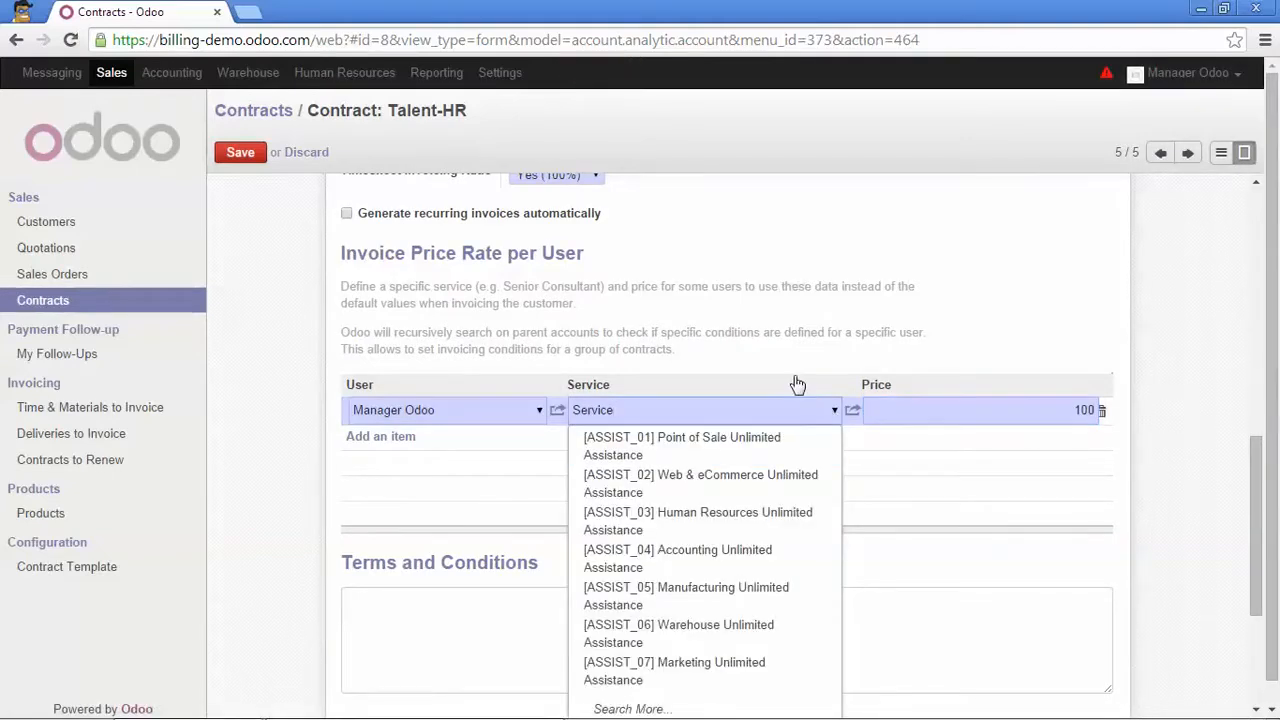
{"action": "left_click", "coordinate": [797, 384]}
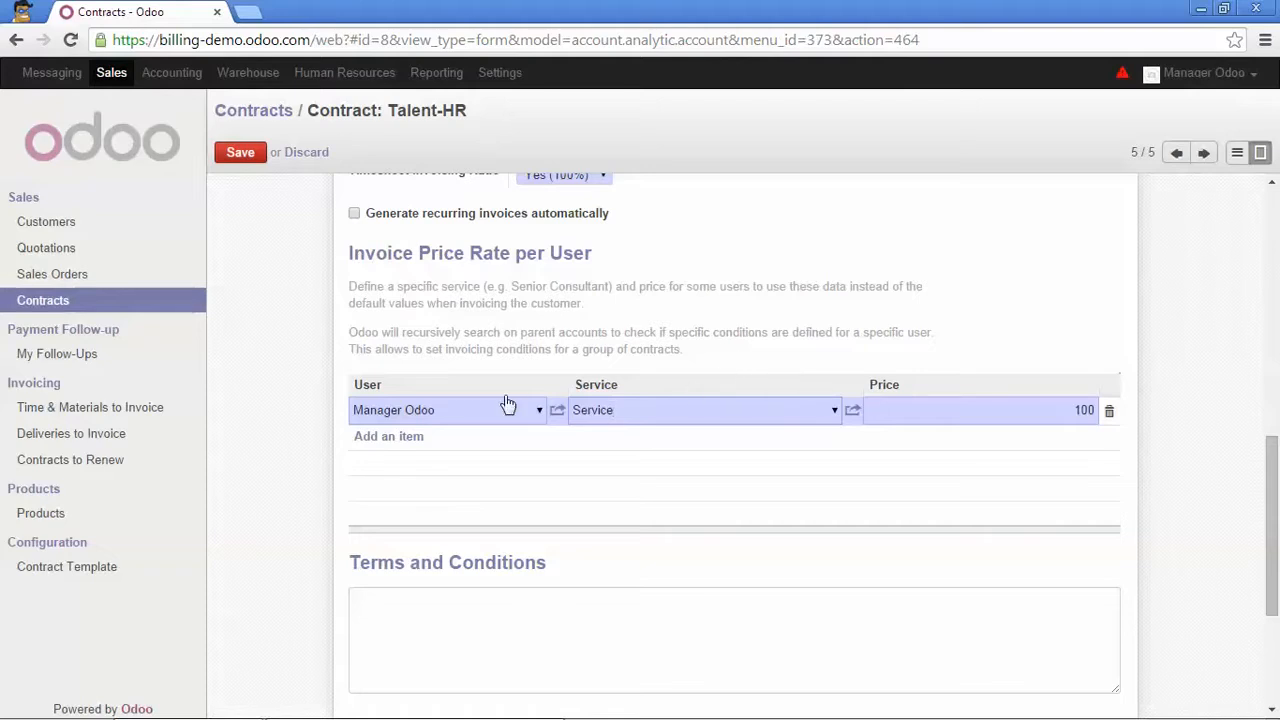
{"action": "left_click", "coordinate": [240, 153]}
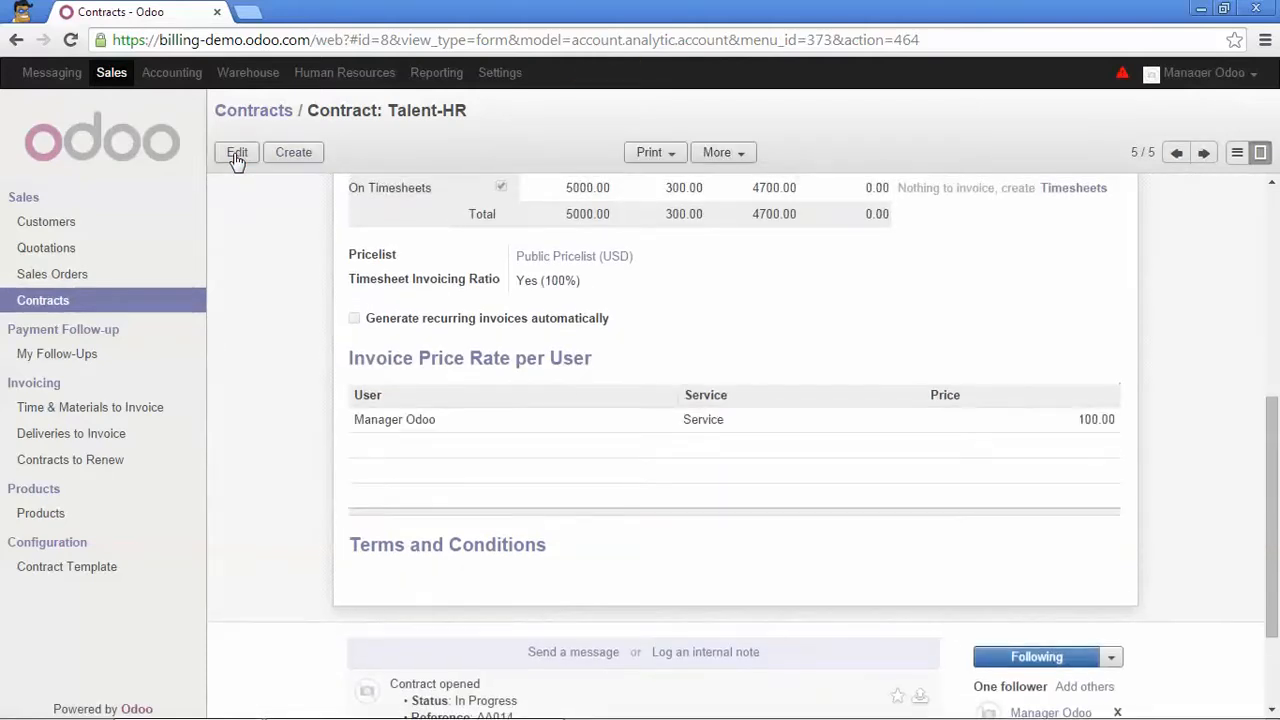
Create a new timesheet activity in Human Resources with the description "part 2"
{"action": "left_click", "coordinate": [338, 78]}
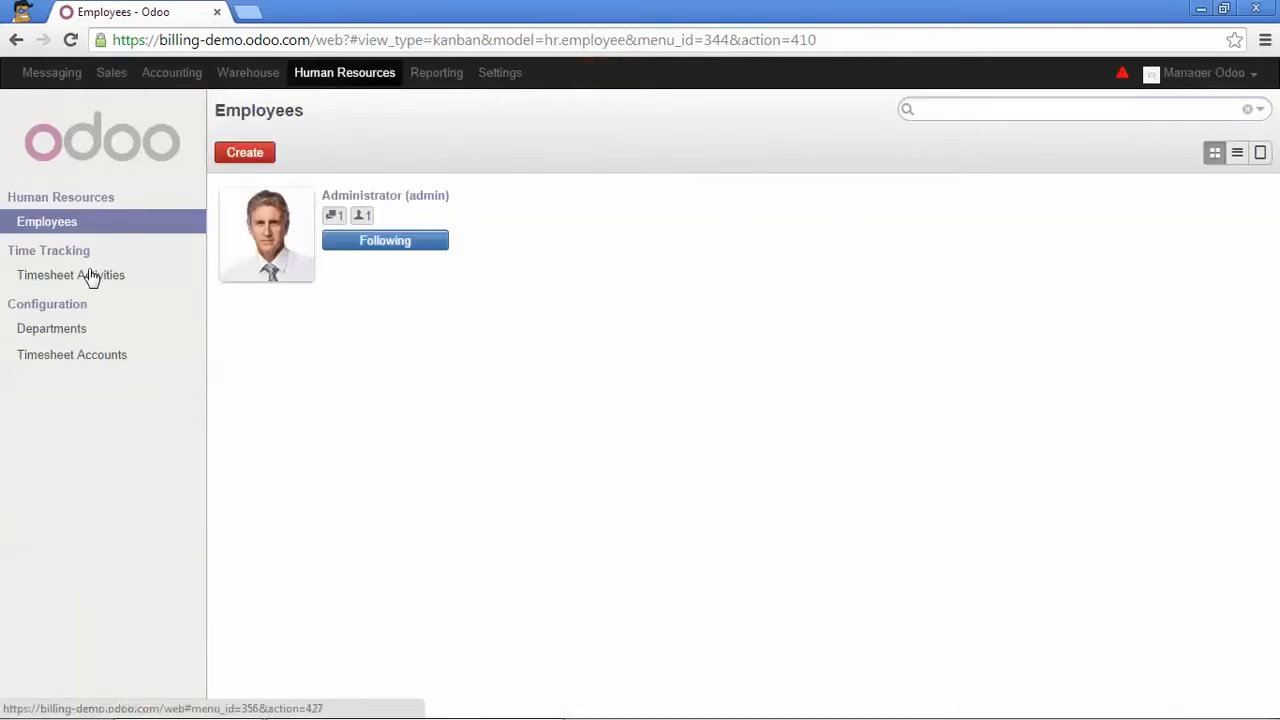
{"action": "left_click", "coordinate": [89, 276]}
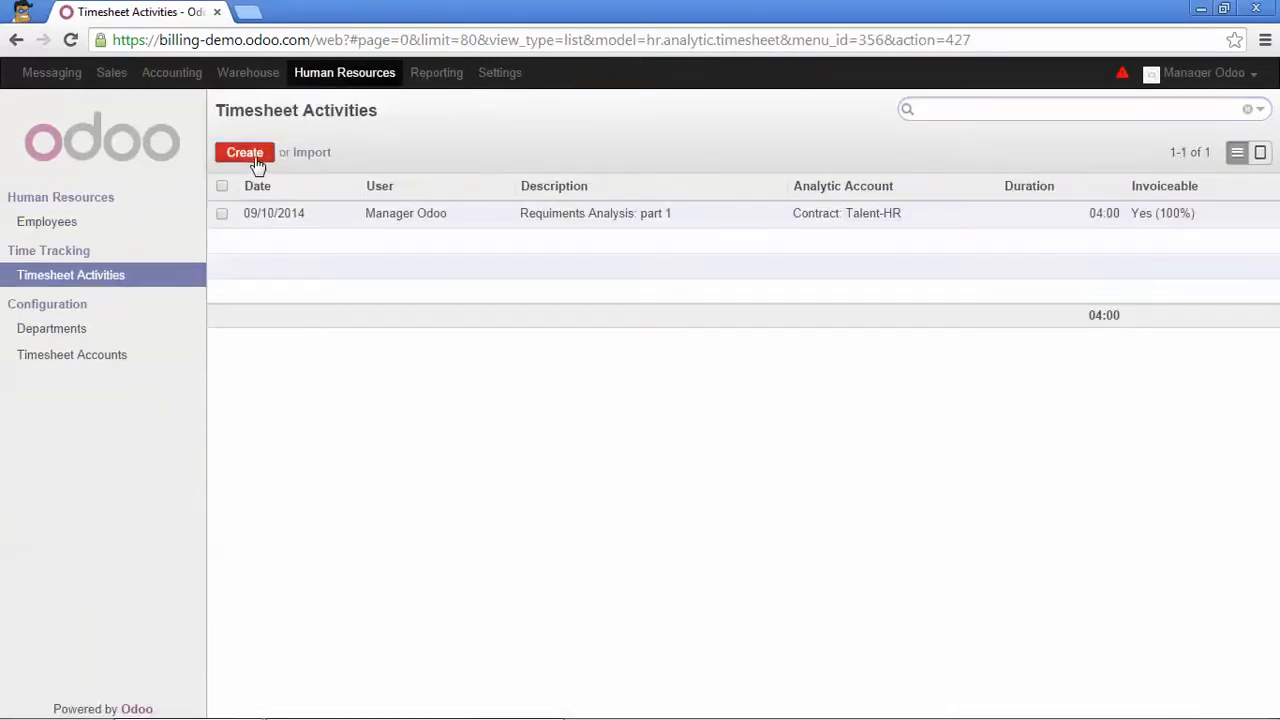
{"action": "left_click", "coordinate": [245, 153]}
{"action": "left_click", "coordinate": [748, 214]}
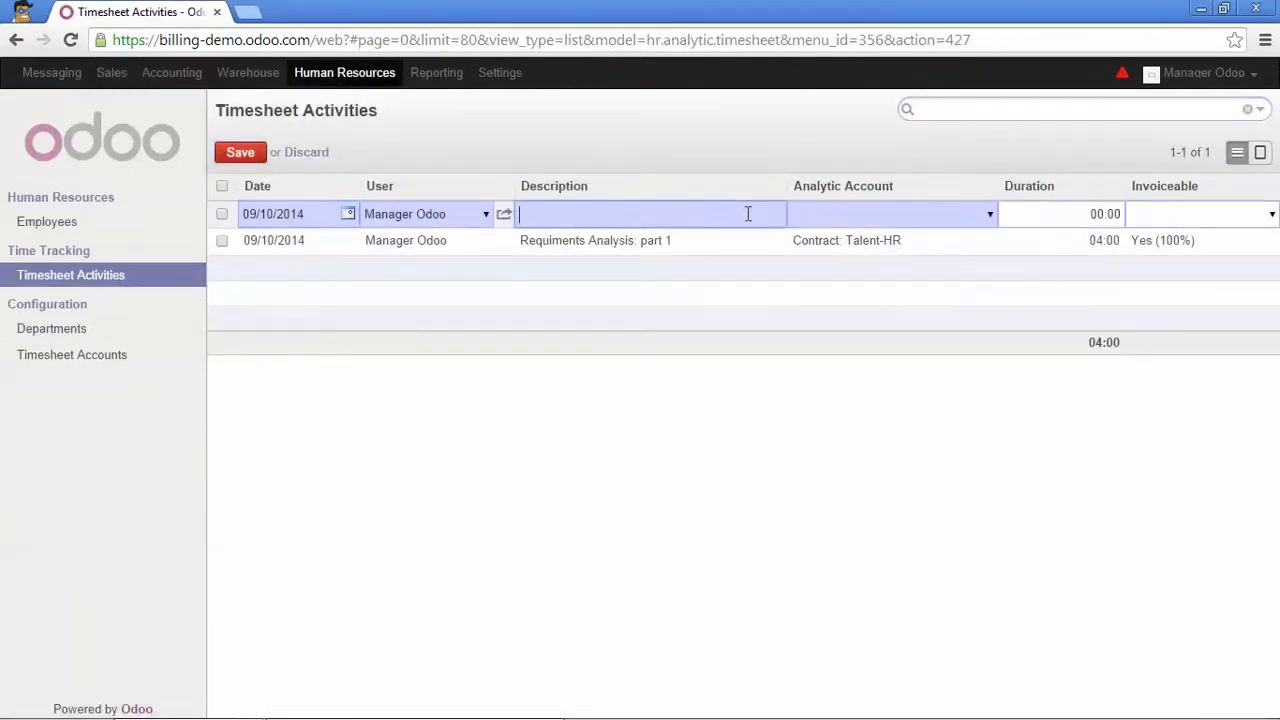
{"action": "key", "text": "Caps_Lock"}
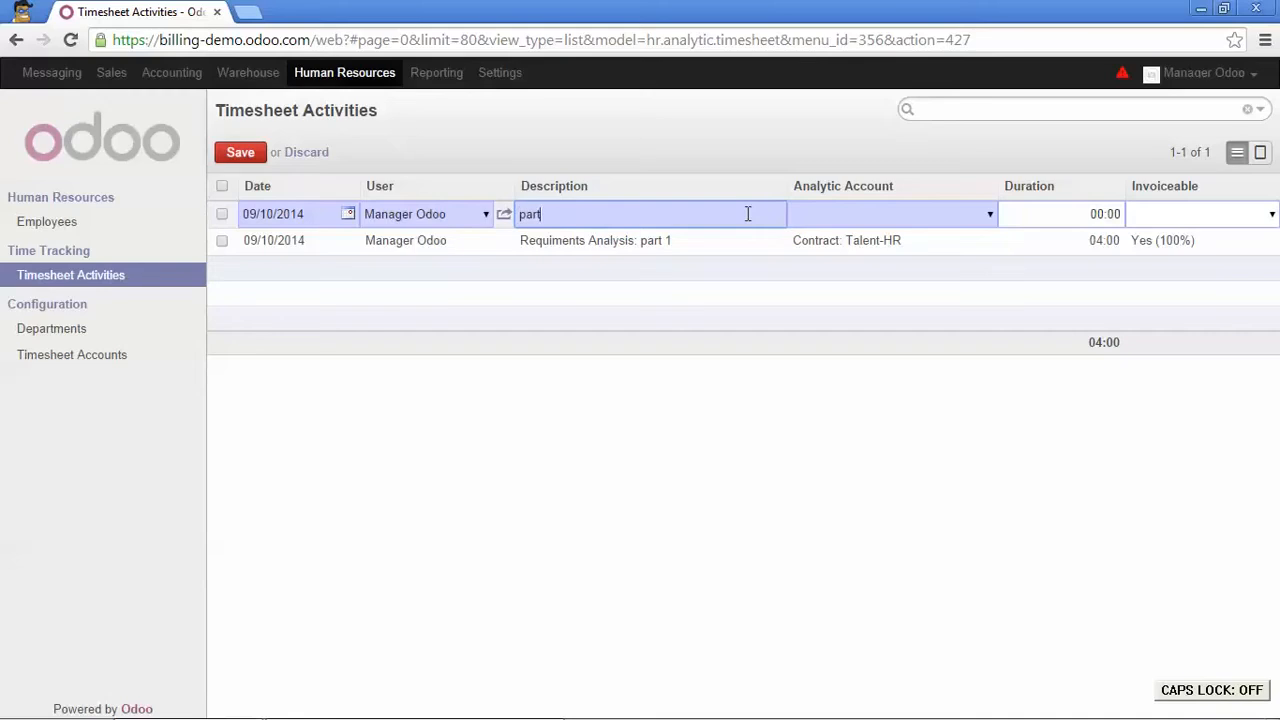
Assign the new activity to the analytic account Contract: Talent-HR, set its duration to 4 hours, and save it
{"action": "left_click", "coordinate": [883, 215]}
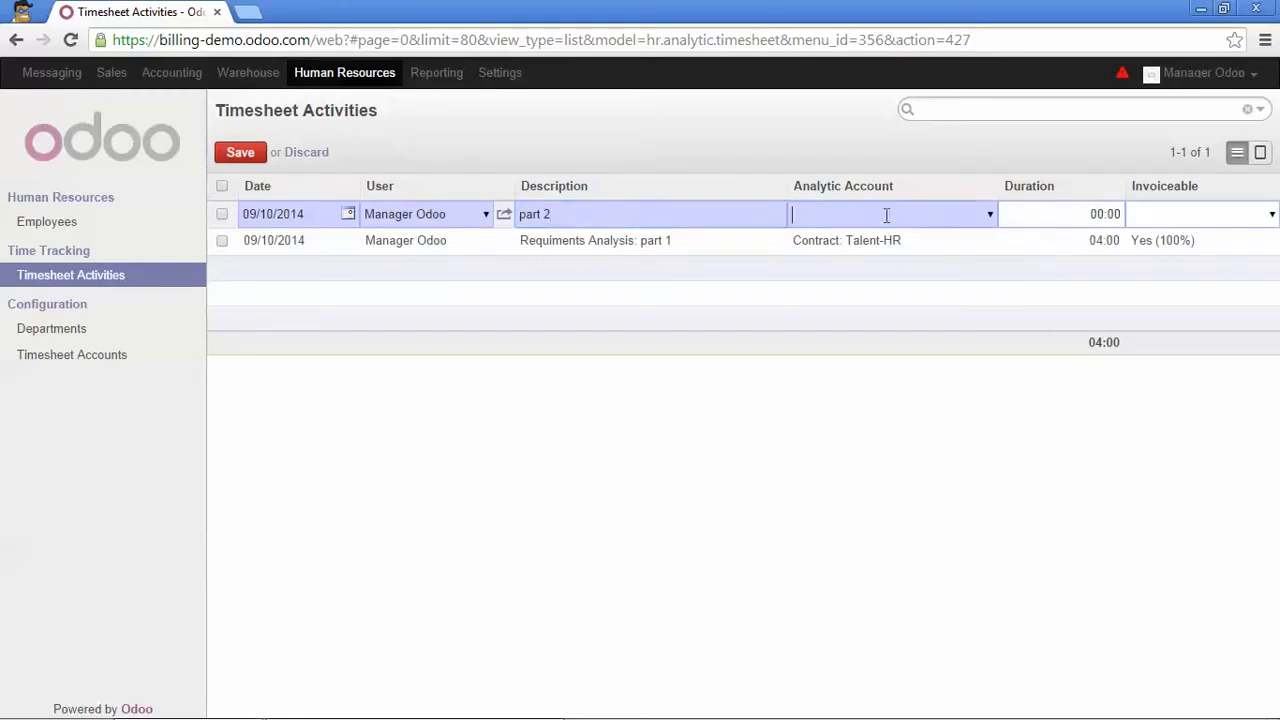
{"action": "type", "text": "ta"}
{"action": "left_click", "coordinate": [860, 240]}
{"action": "key", "text": "Tab"}
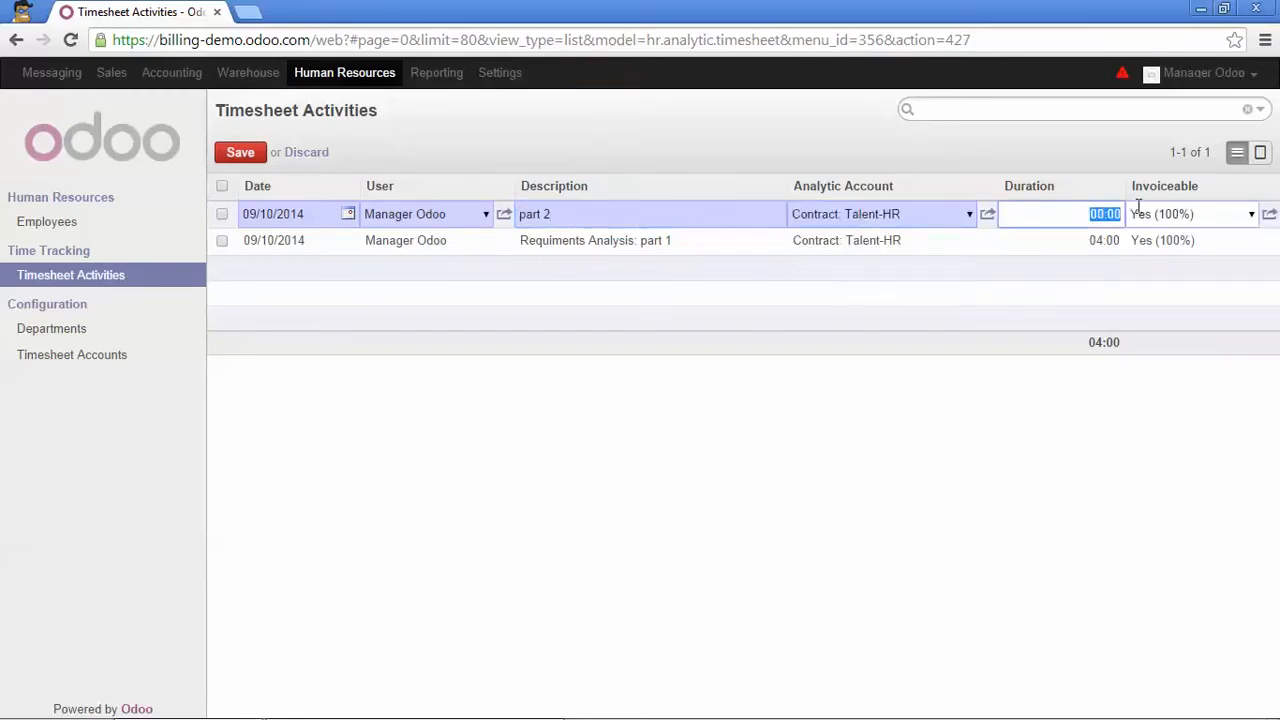
{"action": "type", "text": "4"}
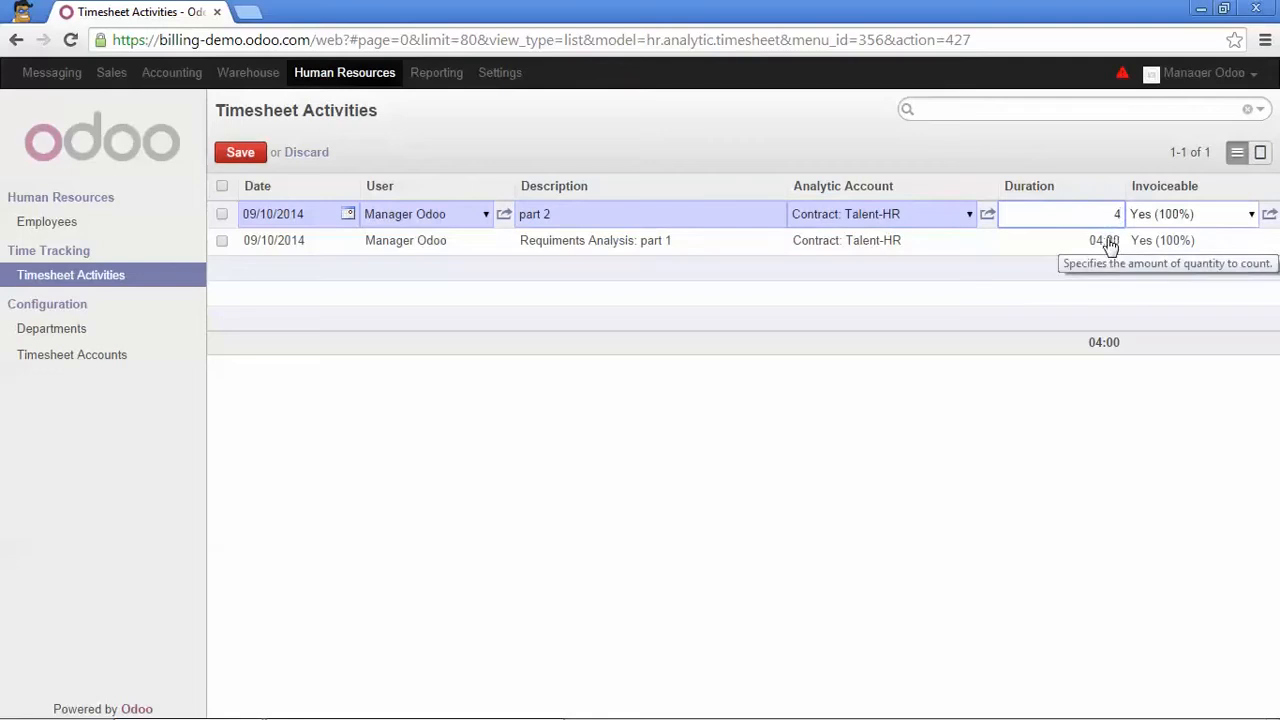
{"action": "left_click", "coordinate": [248, 156]}
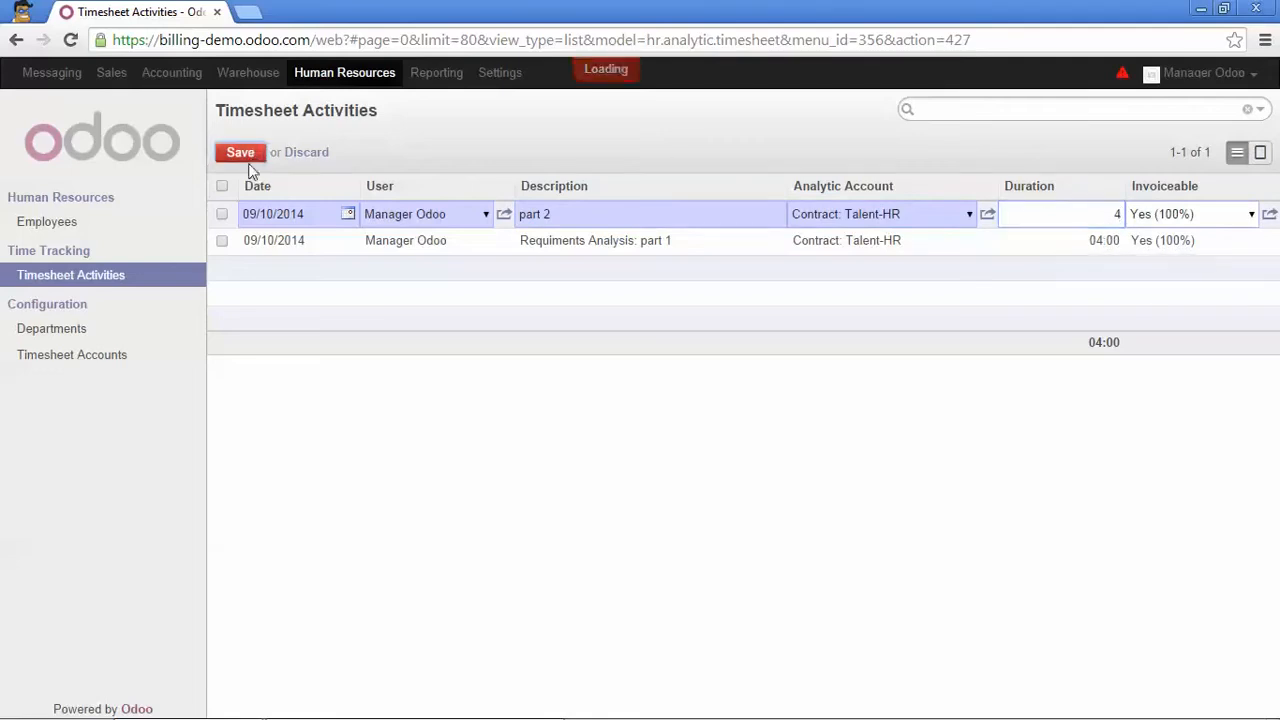
Open the Talent-HR sales contract, check its invoicing amounts, and open its timesheets to invoice
{"action": "left_click", "coordinate": [112, 74]}
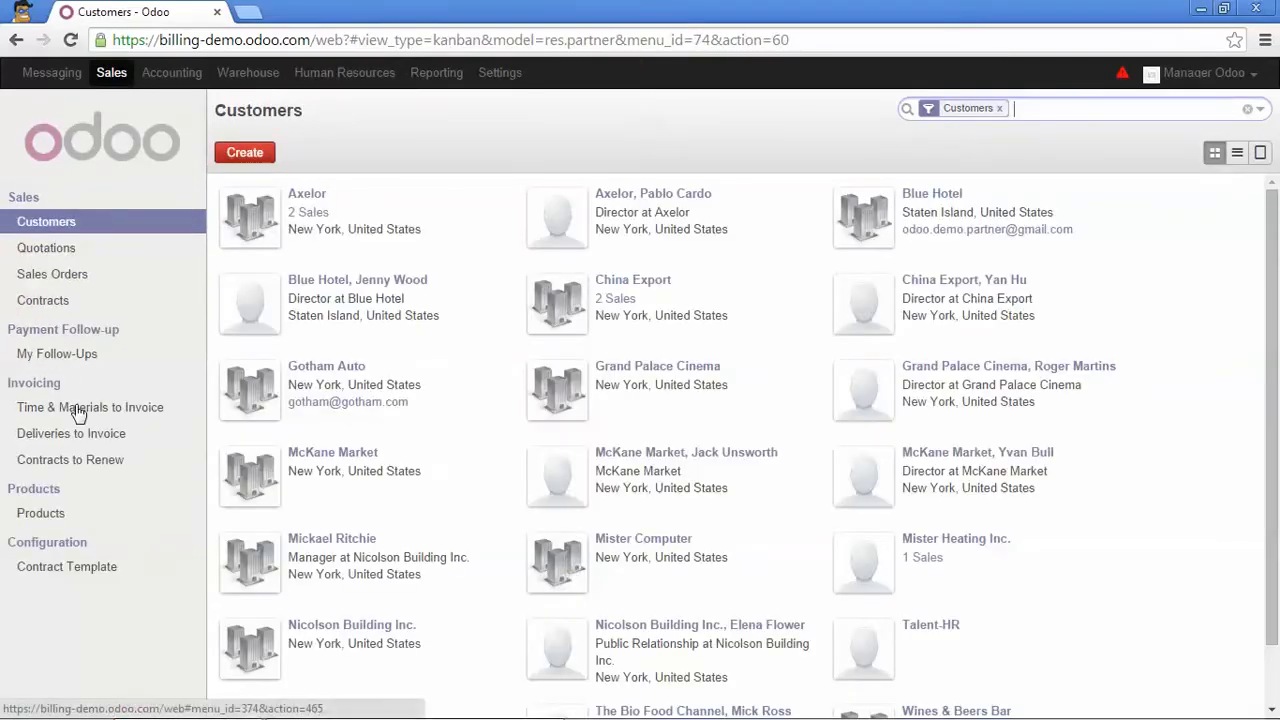
{"action": "left_click", "coordinate": [50, 300]}
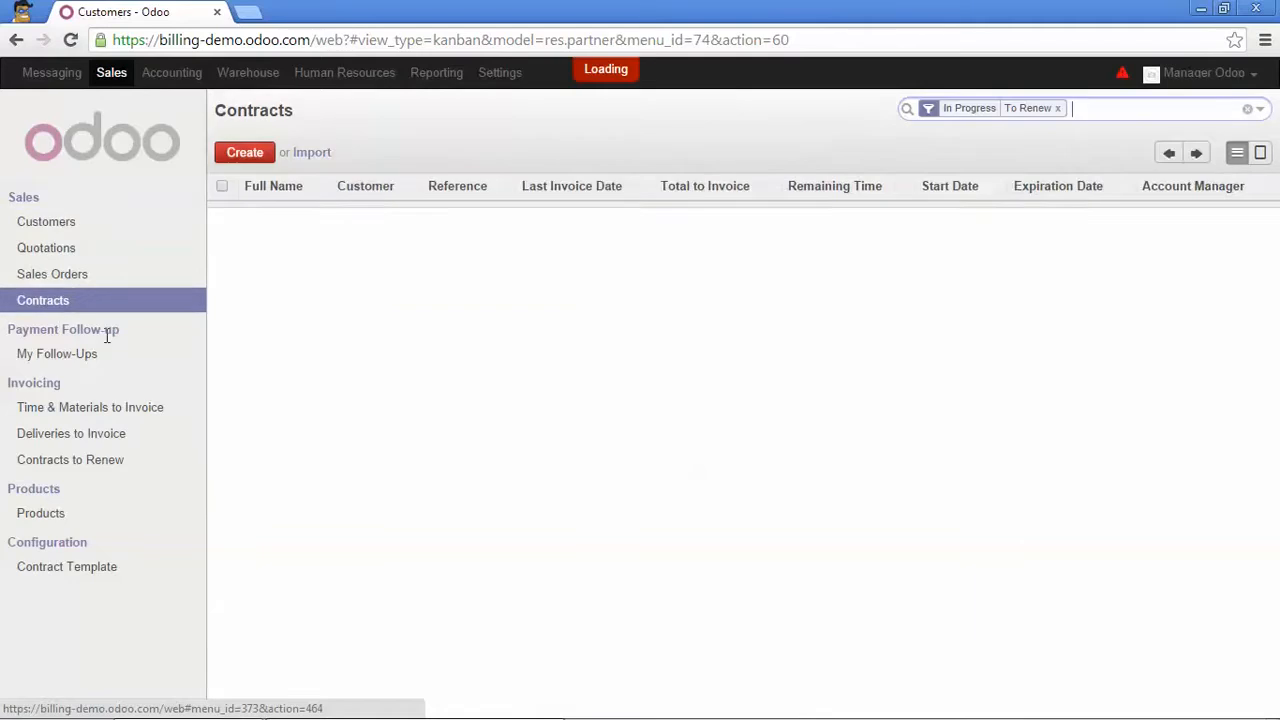
{"action": "left_click", "coordinate": [303, 364]}
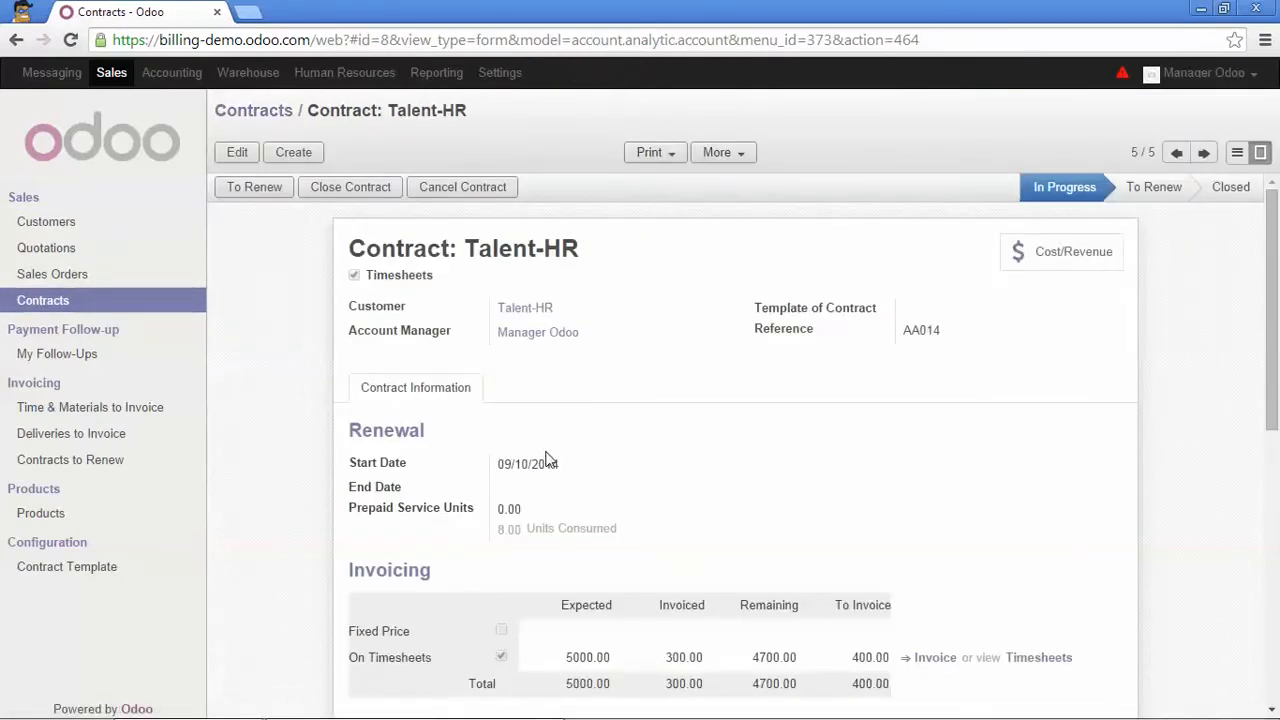
{"action": "scroll", "coordinate": [753, 492], "scroll_direction": "down", "scroll_amount": 2}
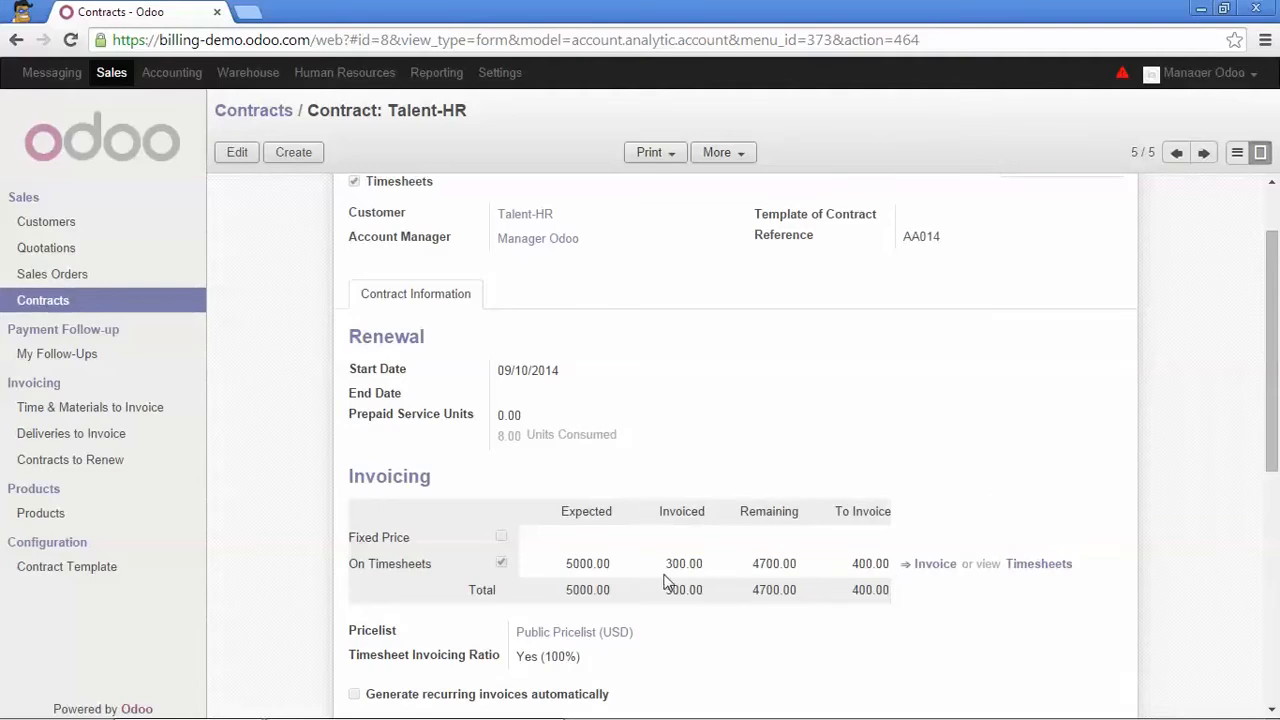
{"action": "mouse_move", "coordinate": [670, 565]}
{"action": "mouse_move", "coordinate": [880, 568]}
{"action": "left_click", "coordinate": [932, 566]}
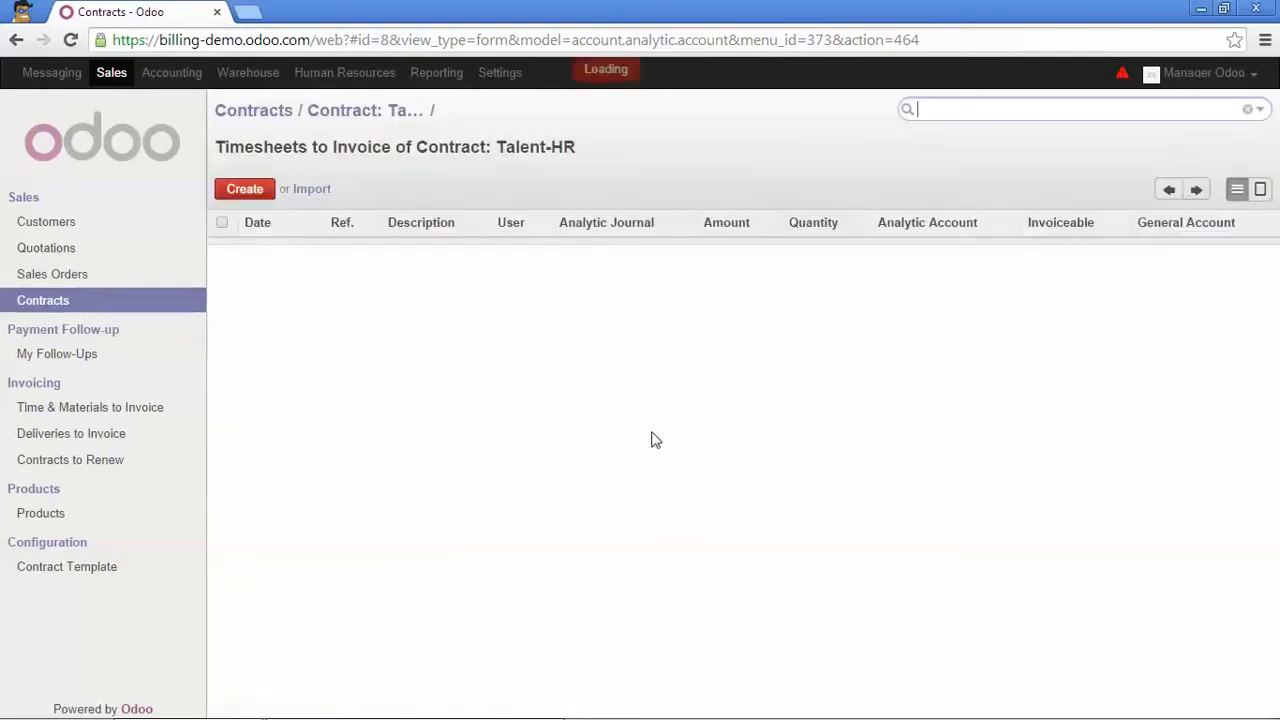
Create an invoice from the "part 2" timesheet line, then open the draft Talent-HR invoice and validate it
{"action": "left_click", "coordinate": [223, 223]}
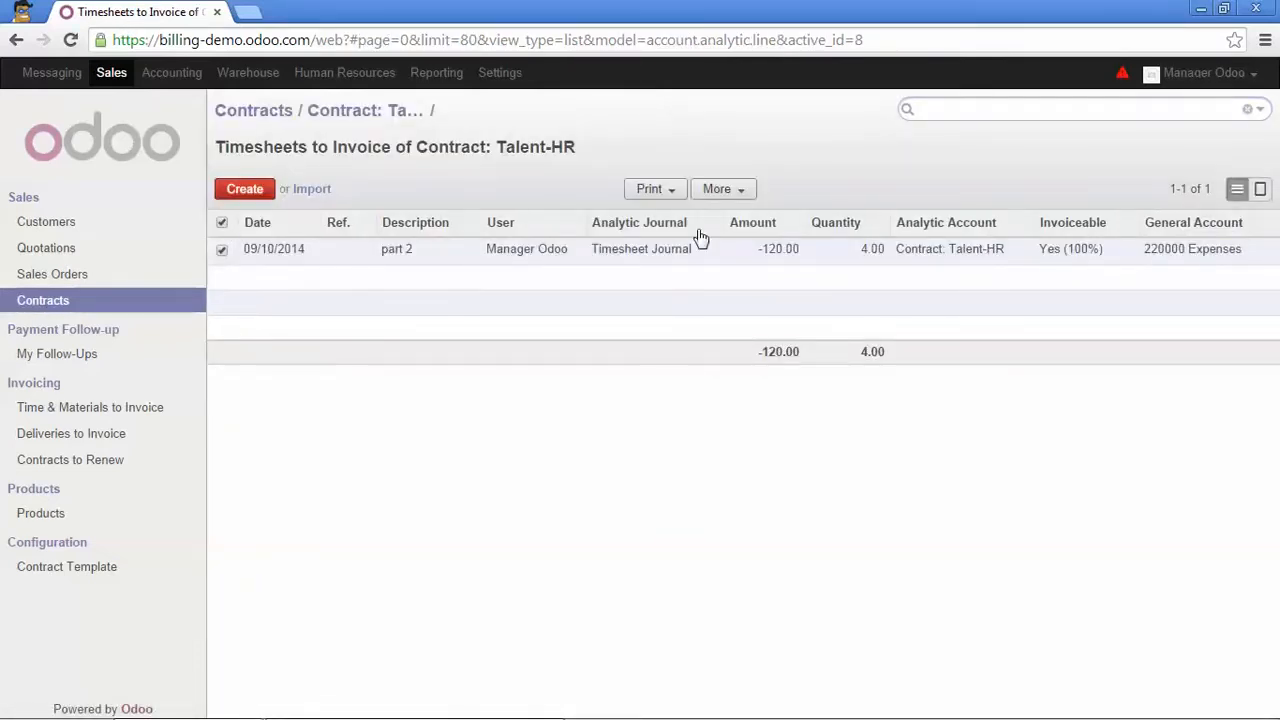
{"action": "left_click", "coordinate": [731, 190]}
{"action": "left_click", "coordinate": [740, 286]}
{"action": "left_click", "coordinate": [334, 432]}
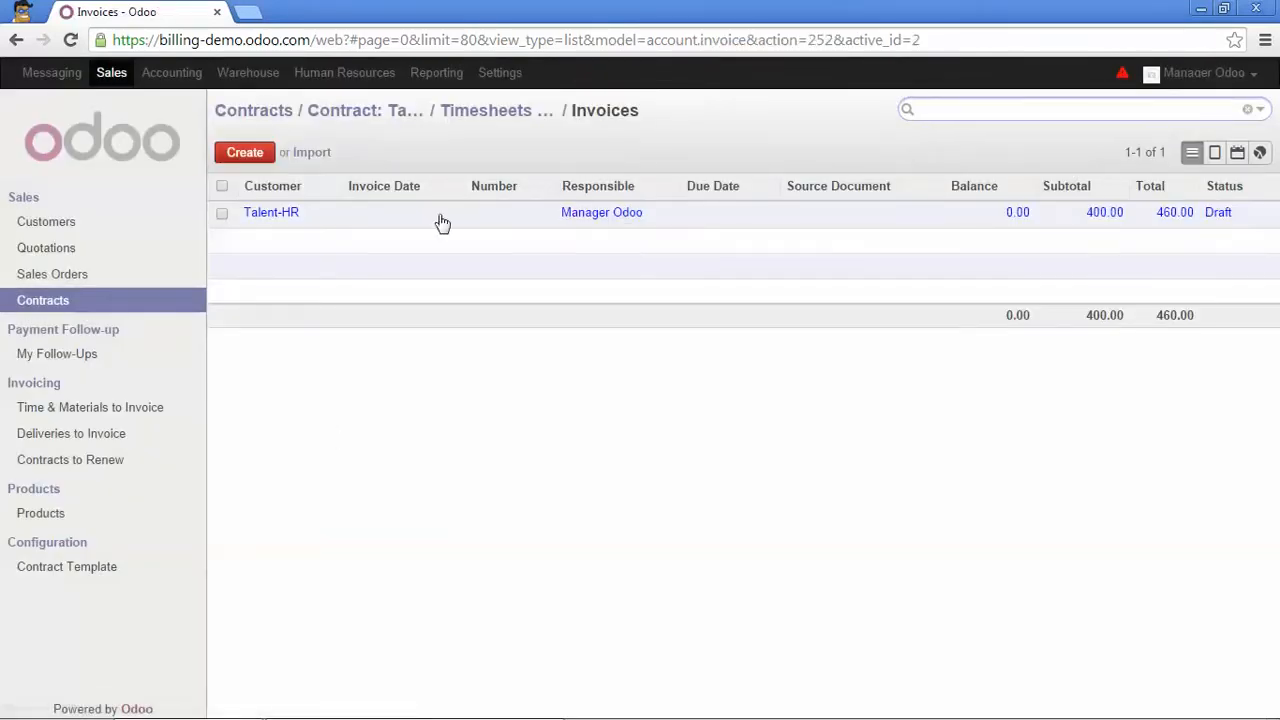
{"action": "left_click", "coordinate": [268, 216]}
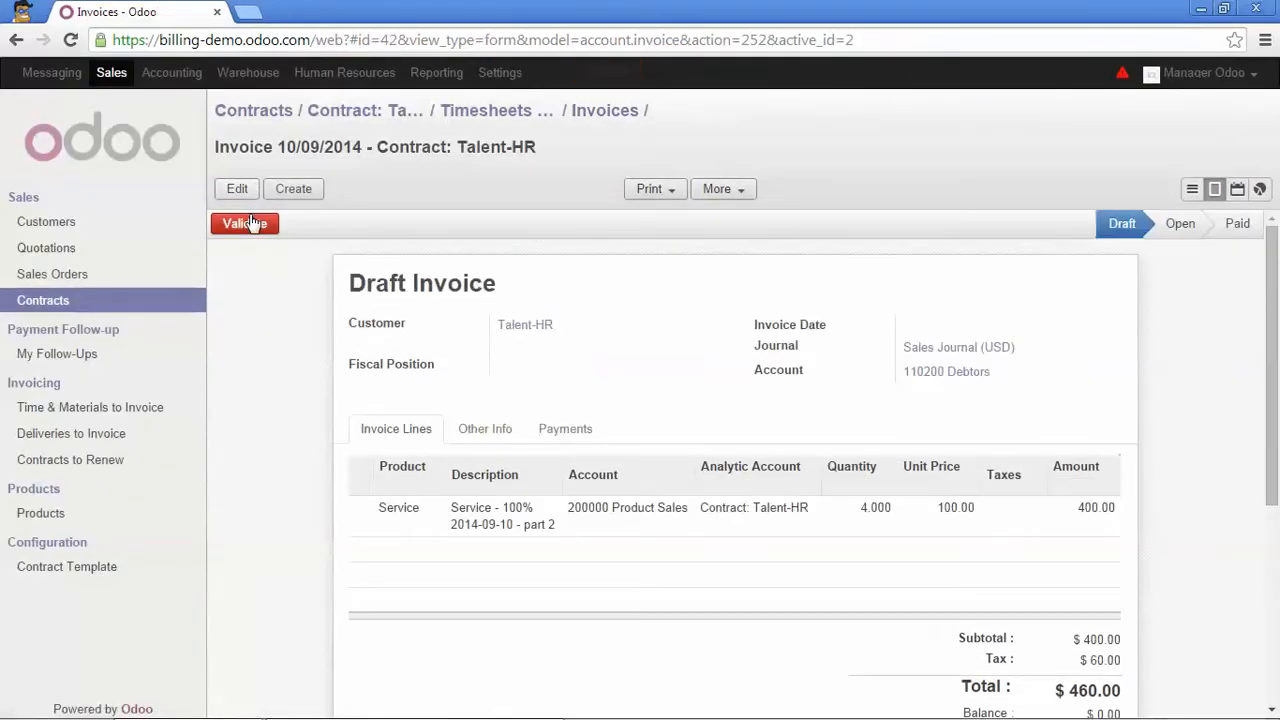
{"action": "left_click", "coordinate": [250, 222]}
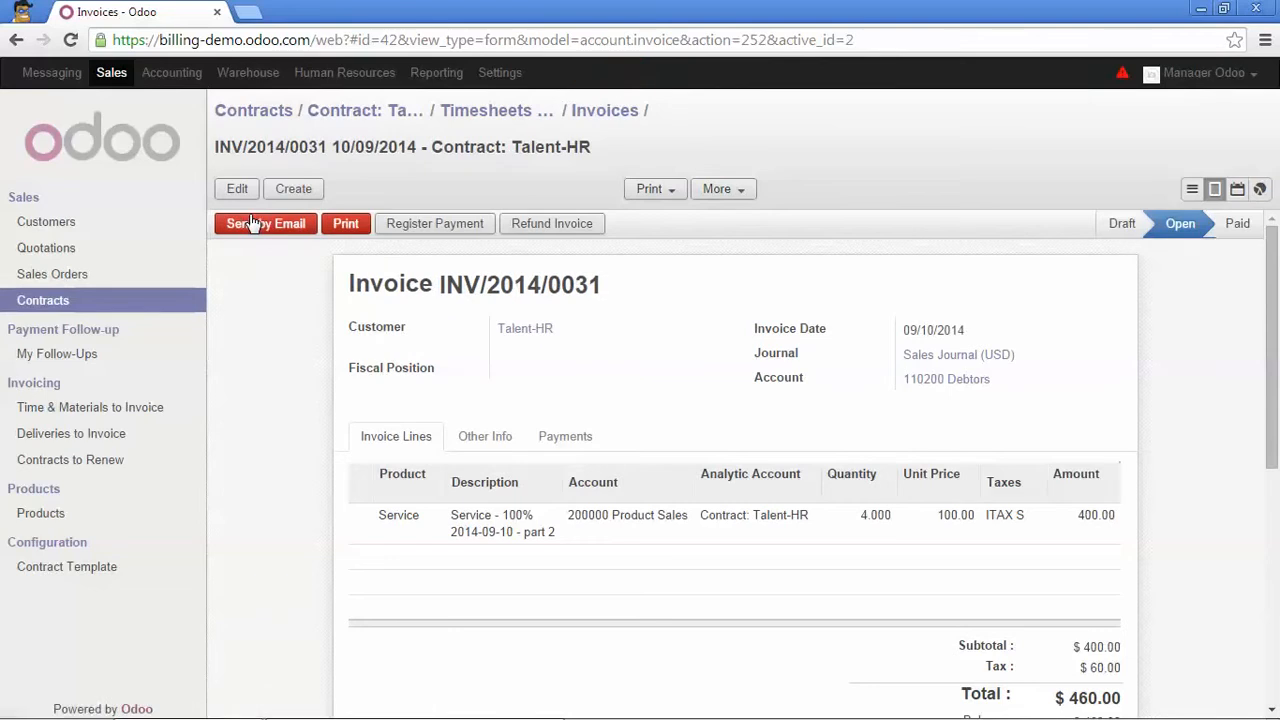
Reopen the Talent-HR sales contract for editing and enable Fixed Price invoicing alongside On Timesheets
{"action": "left_click", "coordinate": [112, 73]}
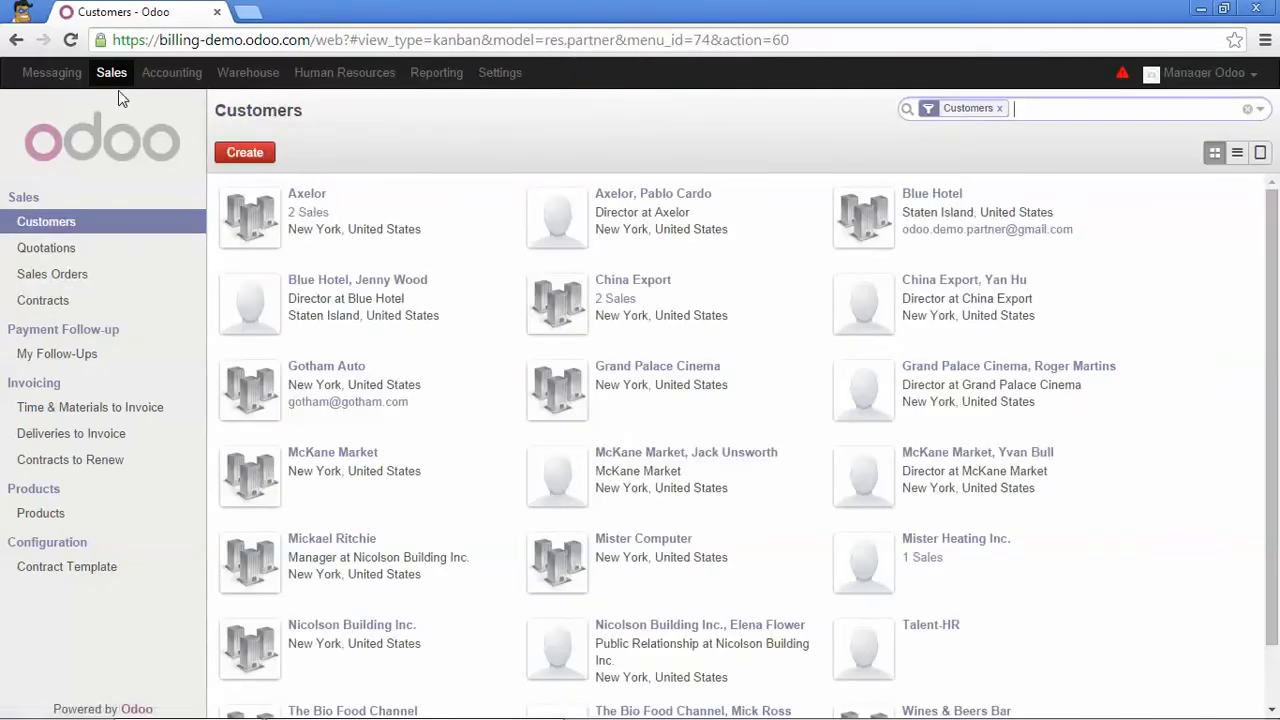
{"action": "left_click", "coordinate": [60, 310]}
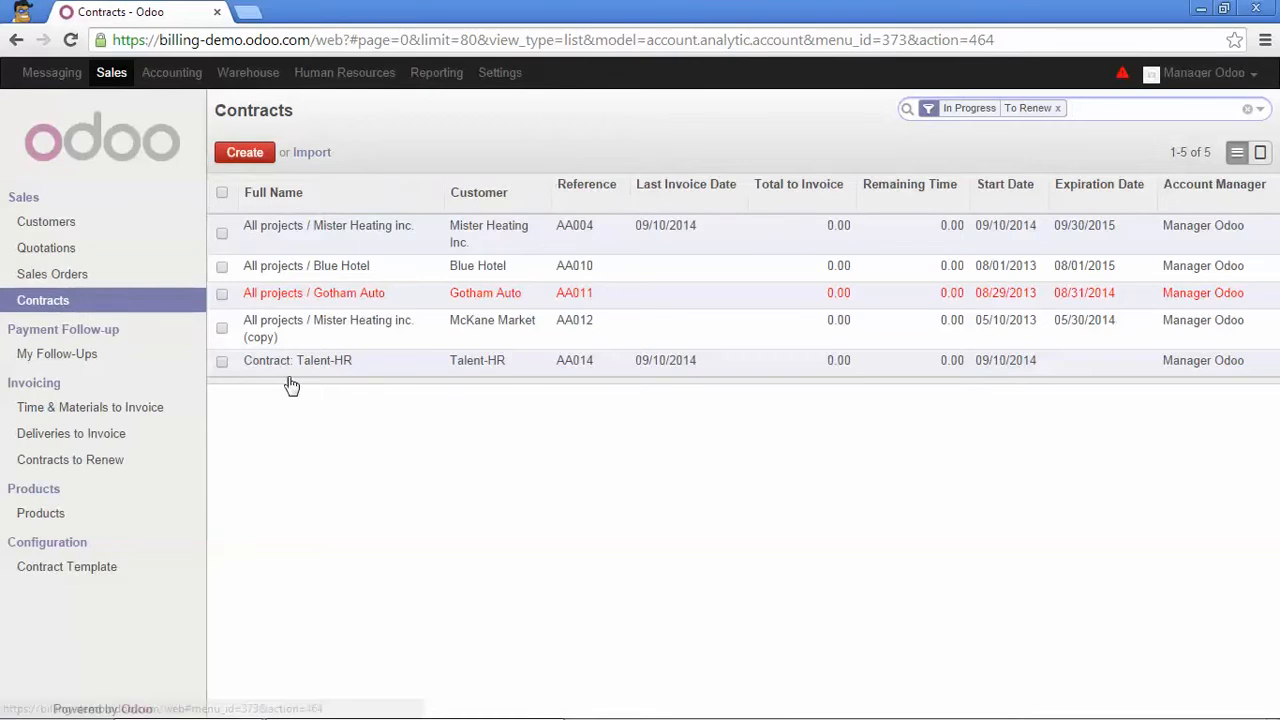
{"action": "left_click", "coordinate": [318, 370]}
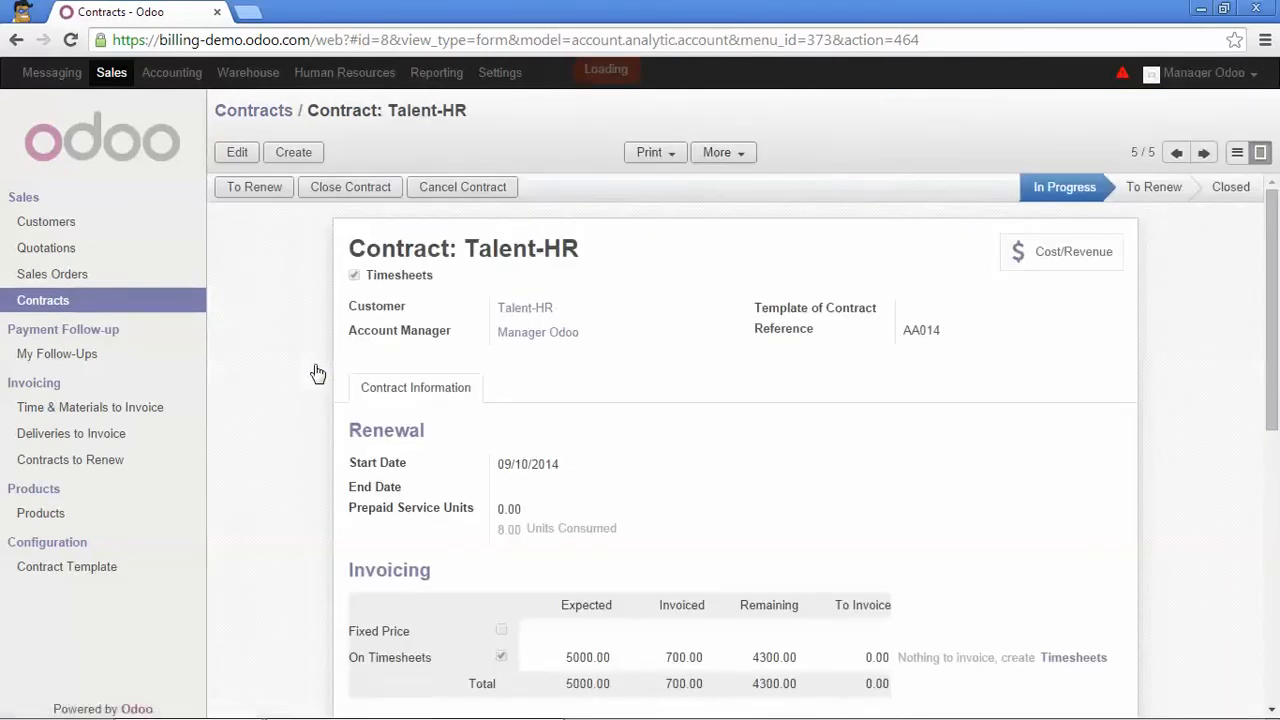
{"action": "scroll", "coordinate": [500, 355], "scroll_direction": "down", "scroll_amount": 2}
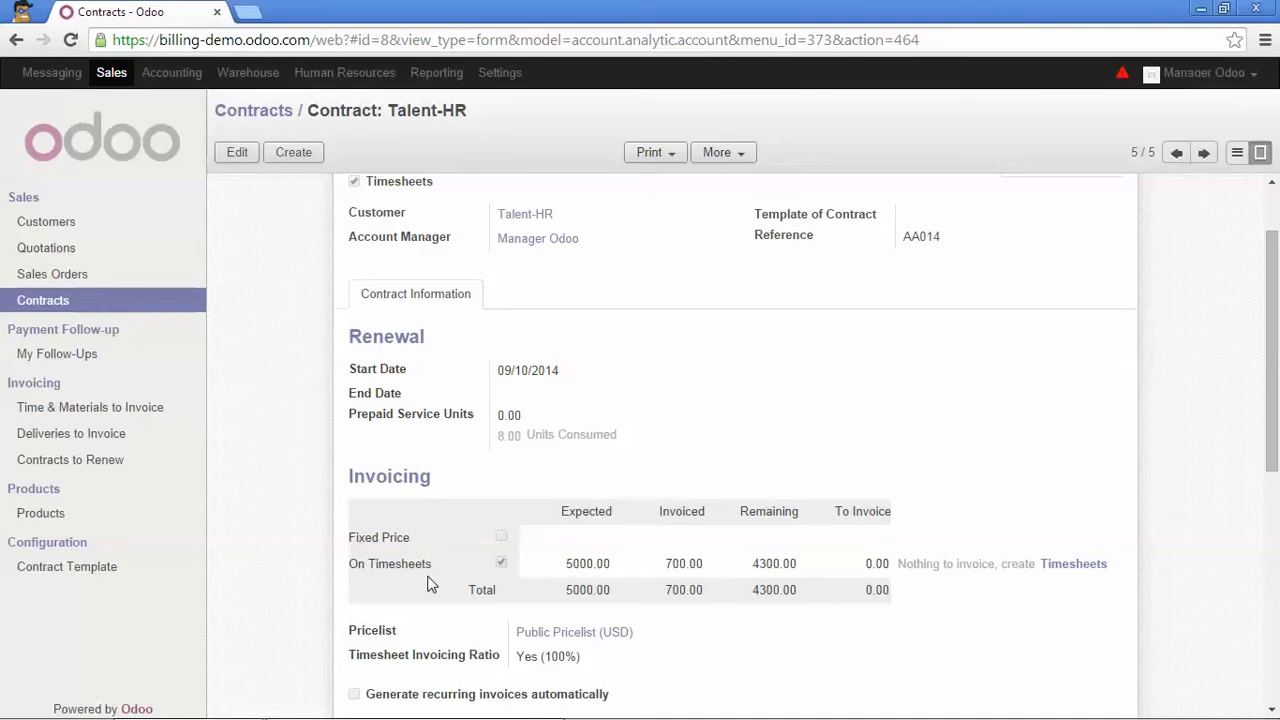
{"action": "left_click", "coordinate": [236, 153]}
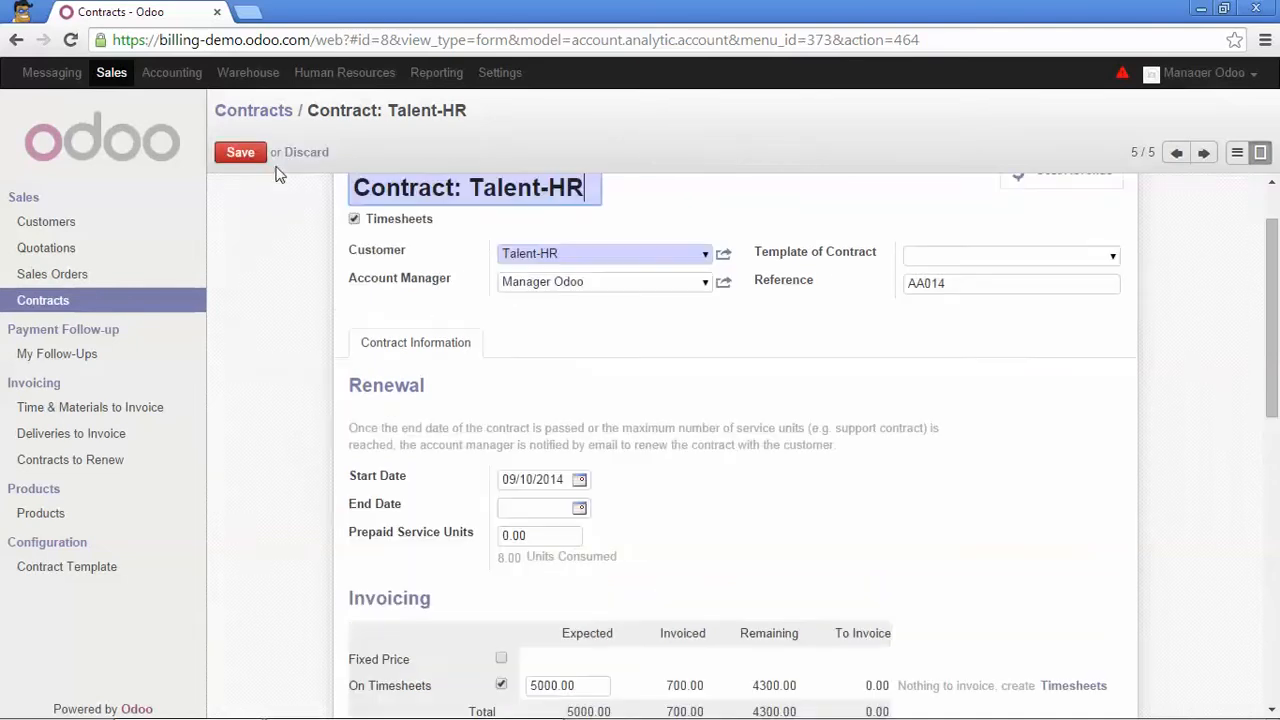
{"action": "scroll", "coordinate": [440, 480], "scroll_direction": "down", "scroll_amount": 2}
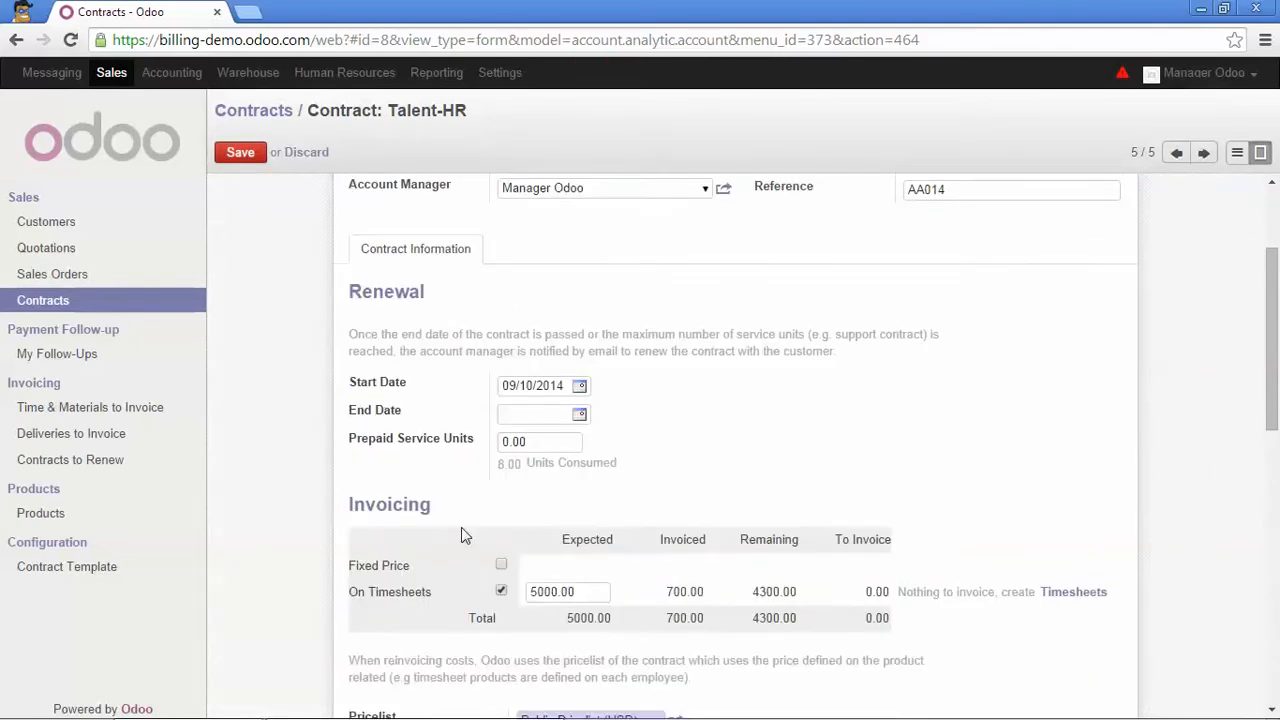
{"action": "left_click", "coordinate": [501, 568]}
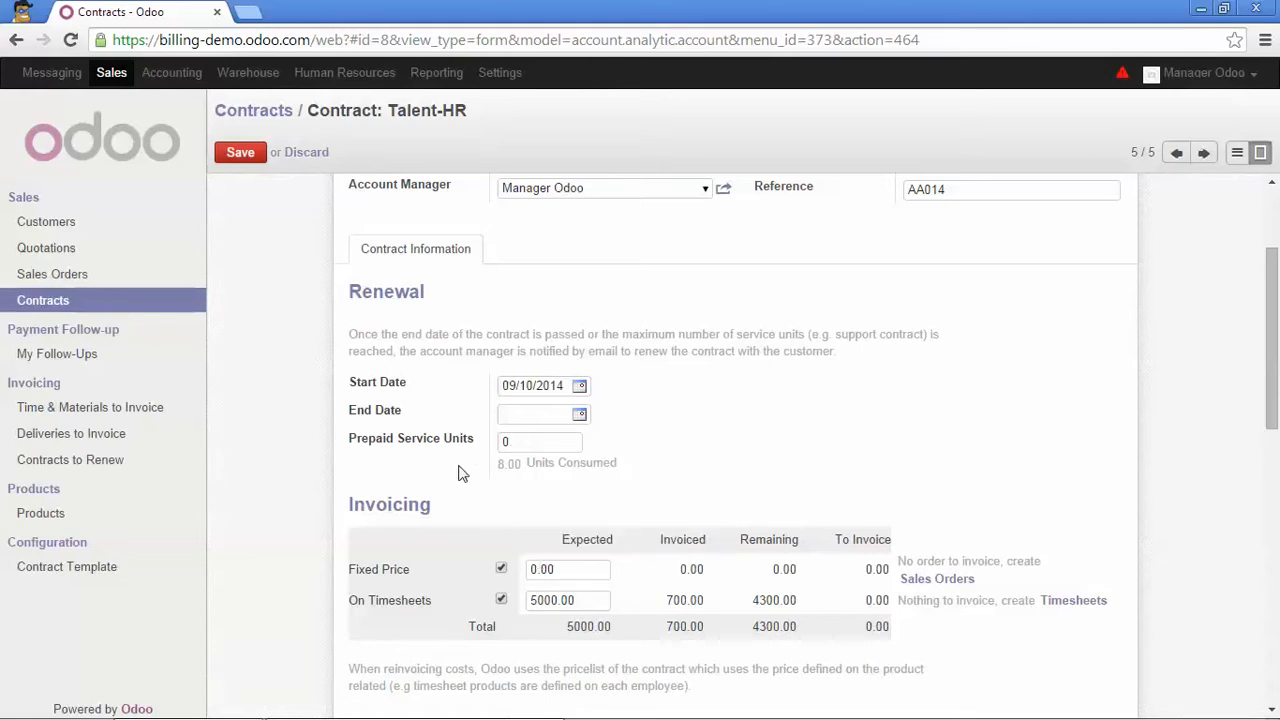
Set the contract's Prepaid Service Units to 8 and check the remaining units
{"action": "mouse_move", "coordinate": [392, 450]}
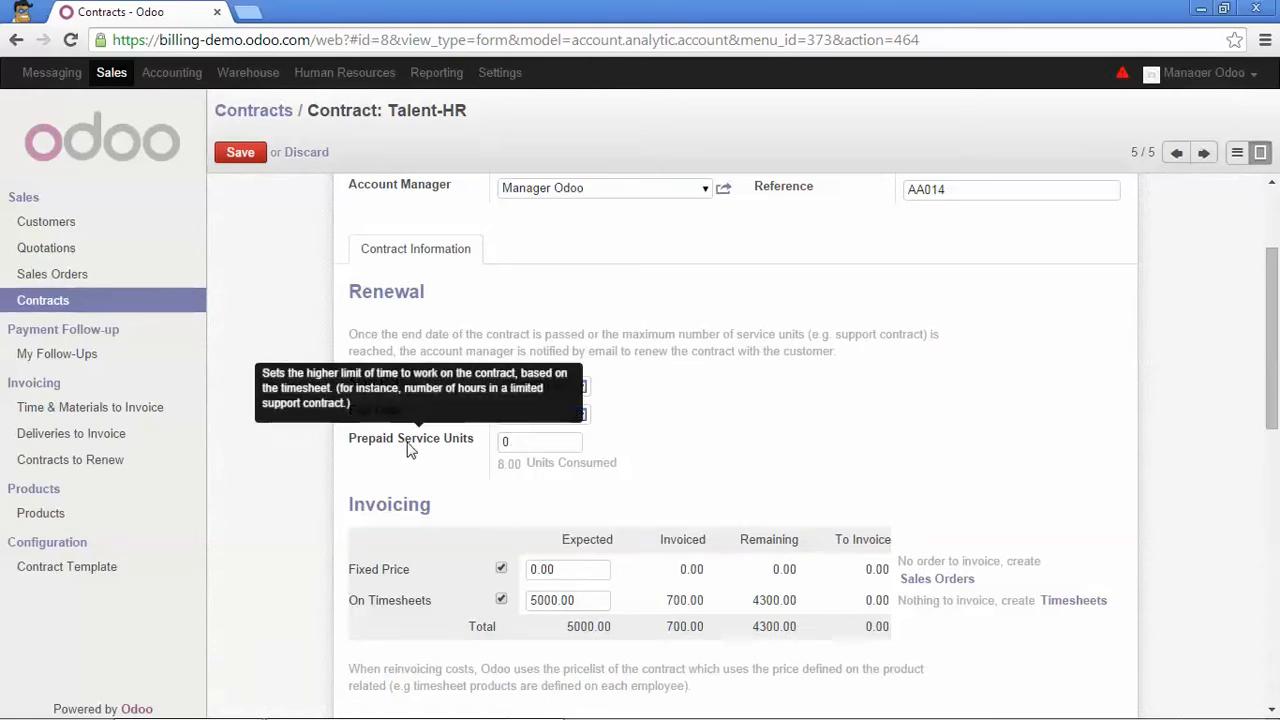
{"action": "left_click", "coordinate": [529, 443]}
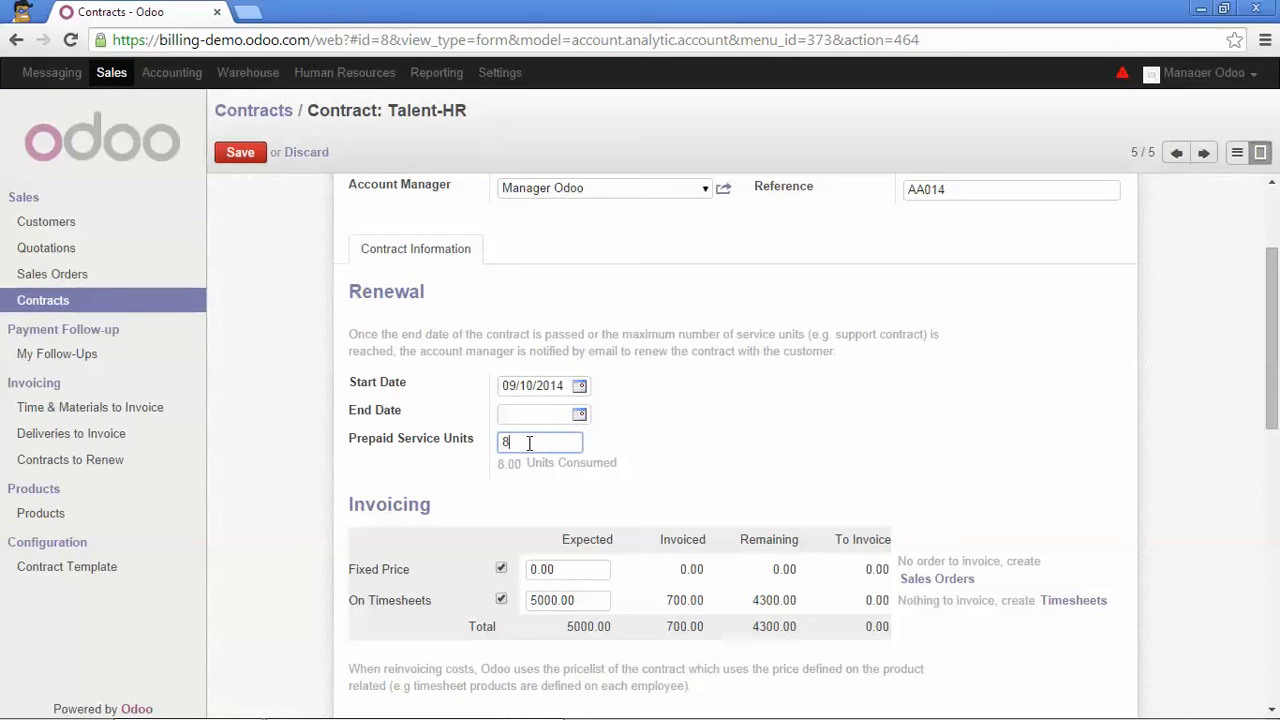
{"action": "left_click", "coordinate": [663, 503]}
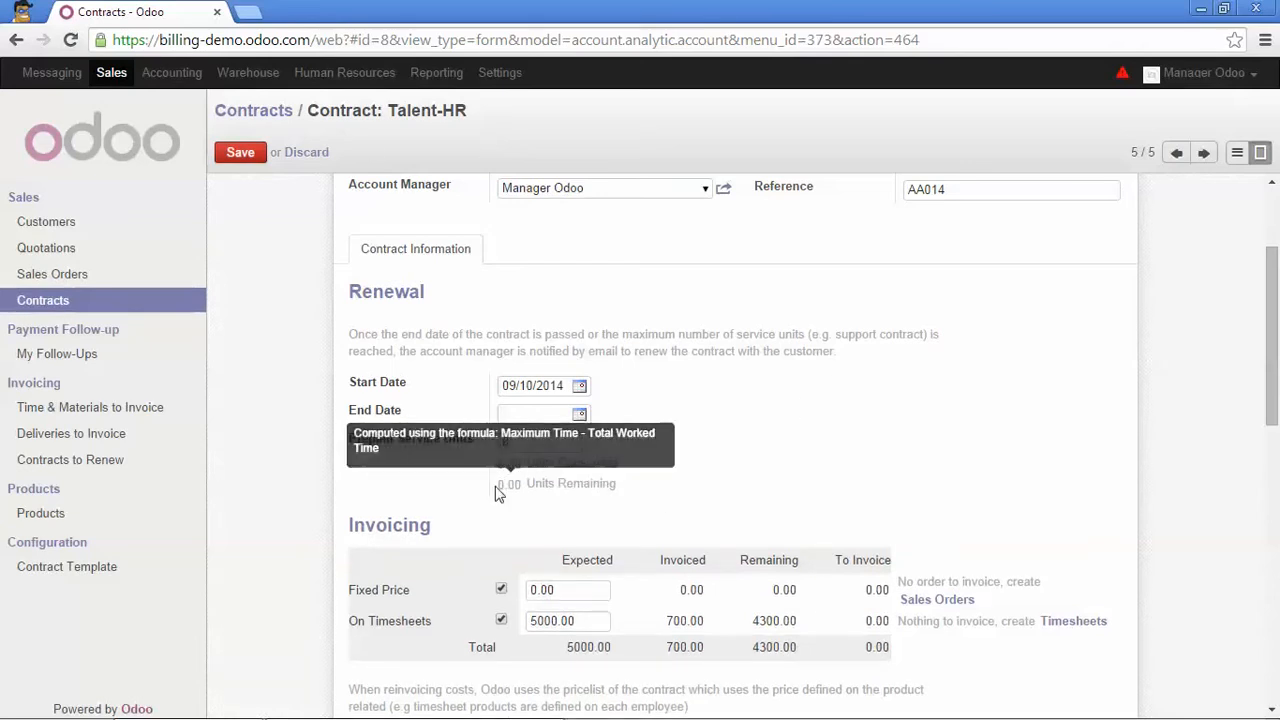
{"action": "left_click_drag", "start_coordinate": [498, 493], "coordinate": [522, 492]}
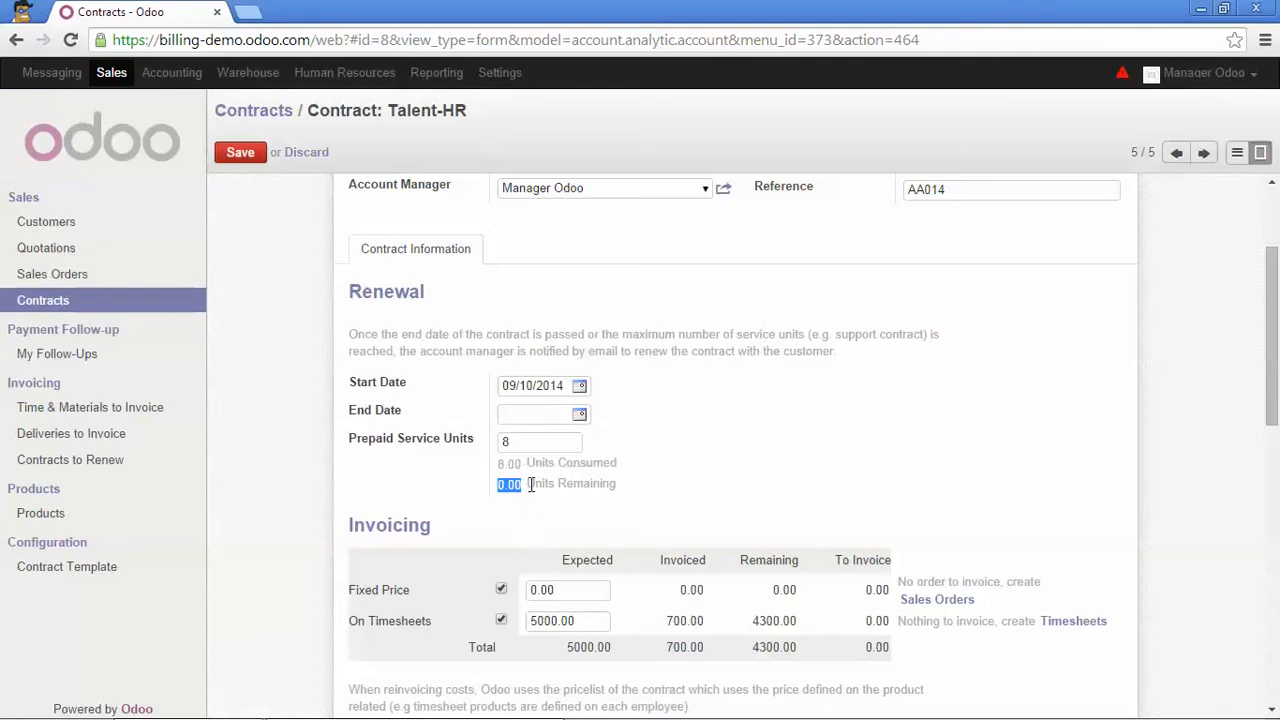
{"action": "scroll", "coordinate": [530, 484], "scroll_direction": "up", "scroll_amount": 3}
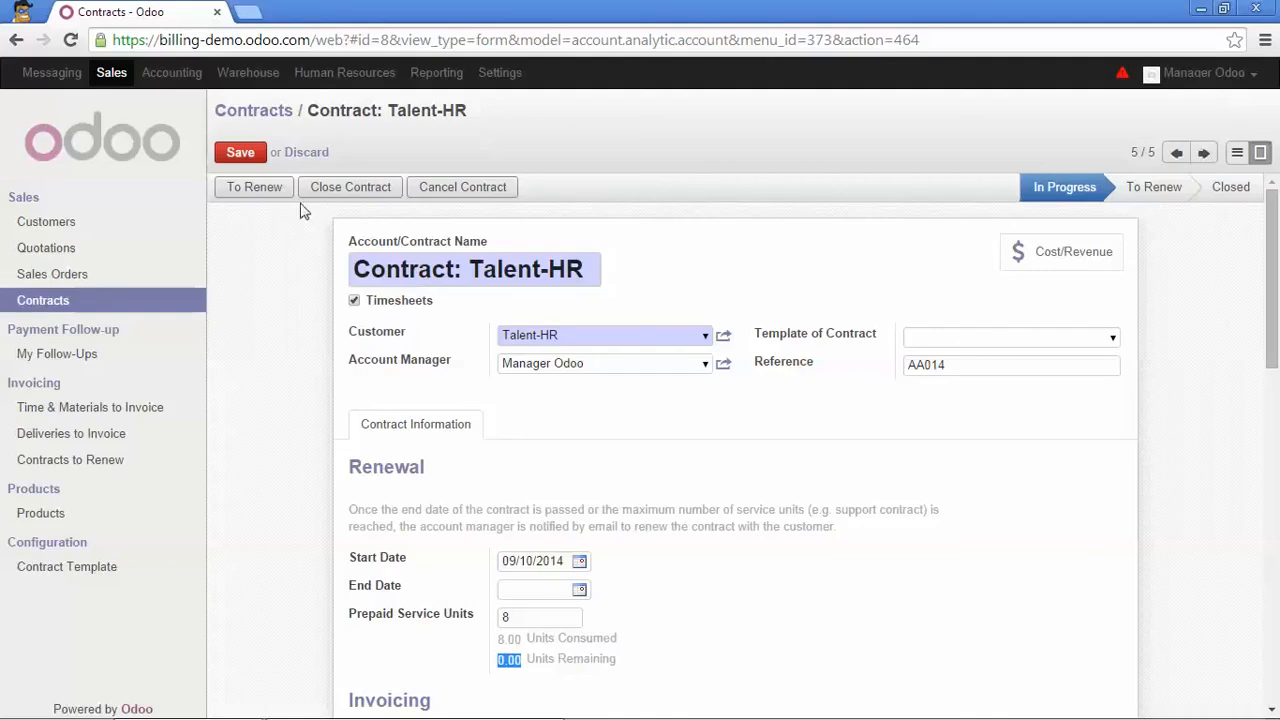